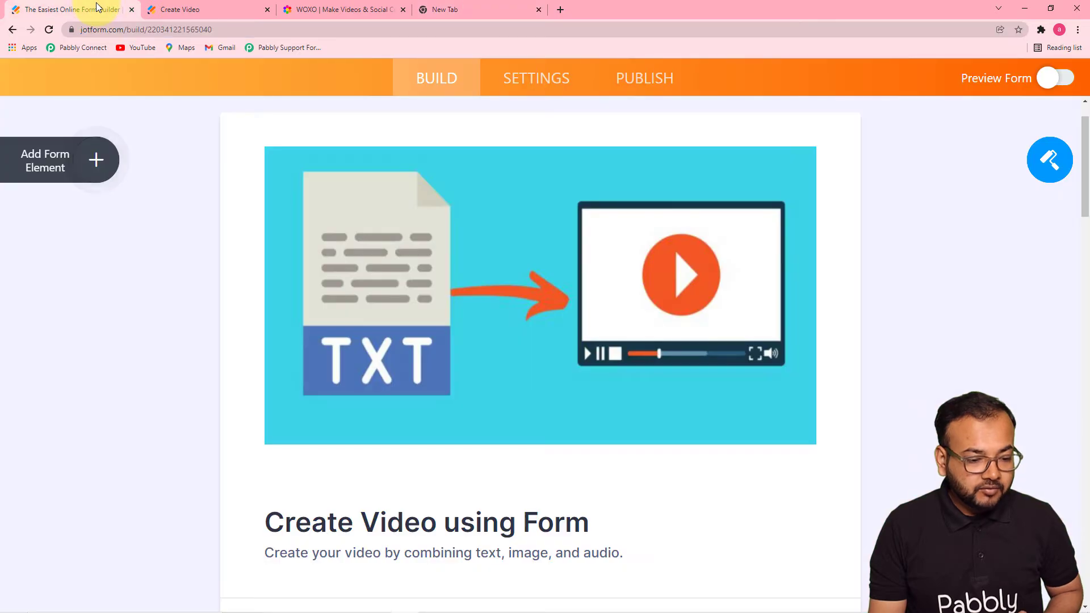
- Review the public Create Video form's fields from Title 1 through the mobile number, and check the WOXO dashboard
{"action": "left_click", "coordinate": [177, 6]}
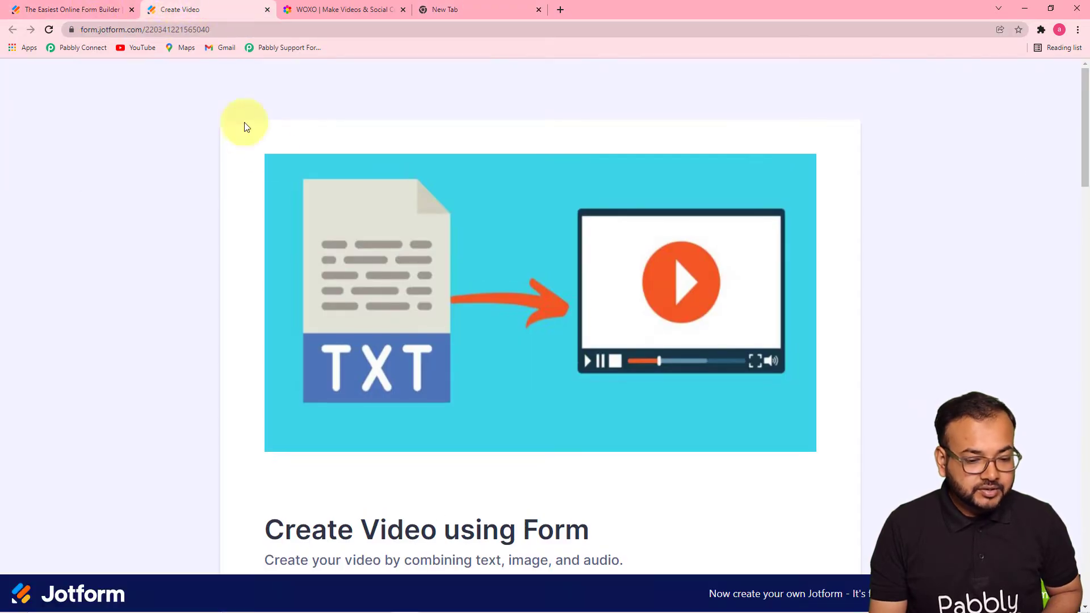
{"action": "left_click_drag", "start_coordinate": [1084, 179], "coordinate": [1086, 277]}
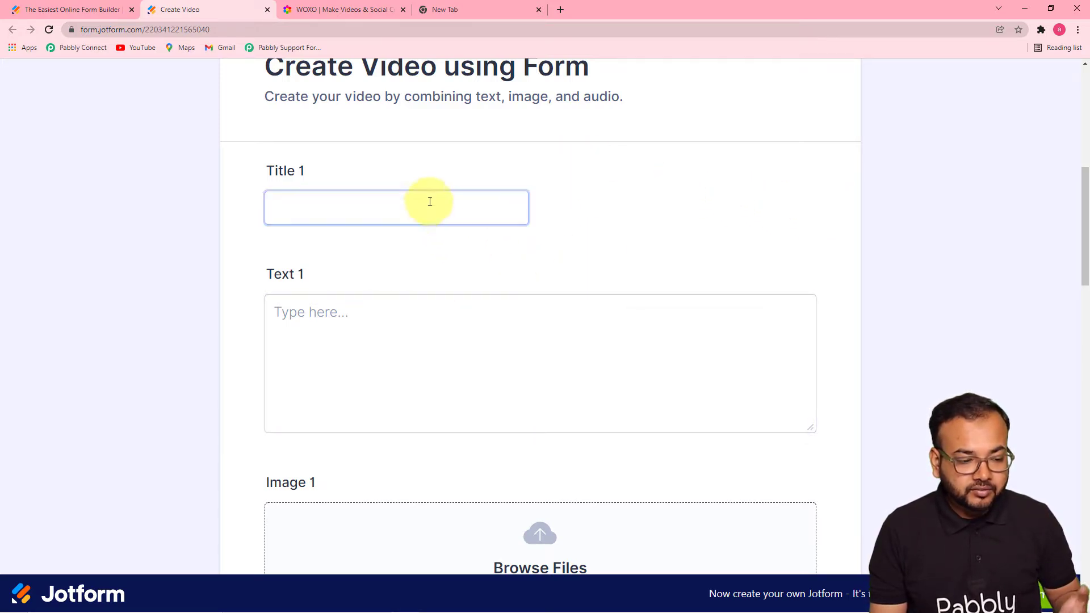
{"action": "left_click_drag", "start_coordinate": [1083, 253], "coordinate": [1062, 580]}
{"action": "left_click", "coordinate": [511, 263]}
{"action": "left_click", "coordinate": [560, 265]}
{"action": "left_click", "coordinate": [333, 348]}
{"action": "left_click", "coordinate": [365, 388]}
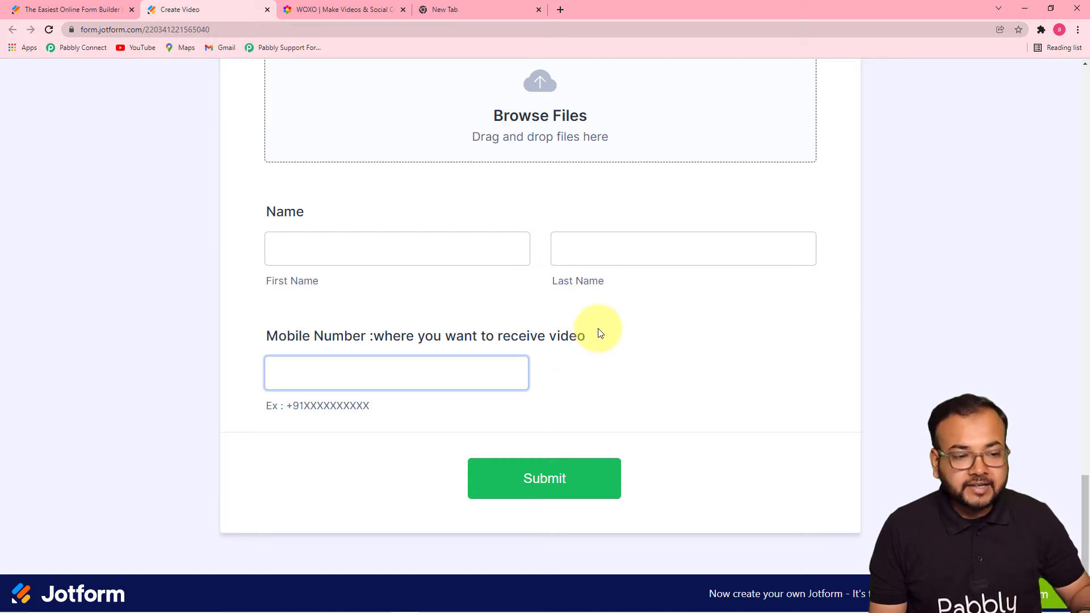
{"action": "left_click", "coordinate": [344, 22]}
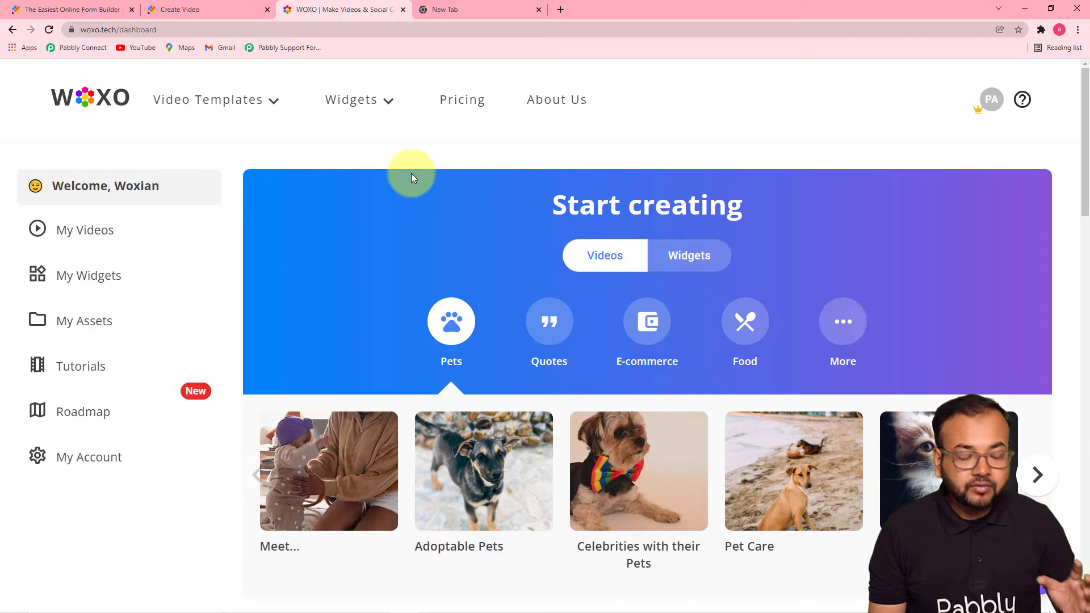
- Open Pabbly Connect and create a workflow named "Create and Send Video on Form Submission Automatically"
{"action": "left_click", "coordinate": [472, 17]}
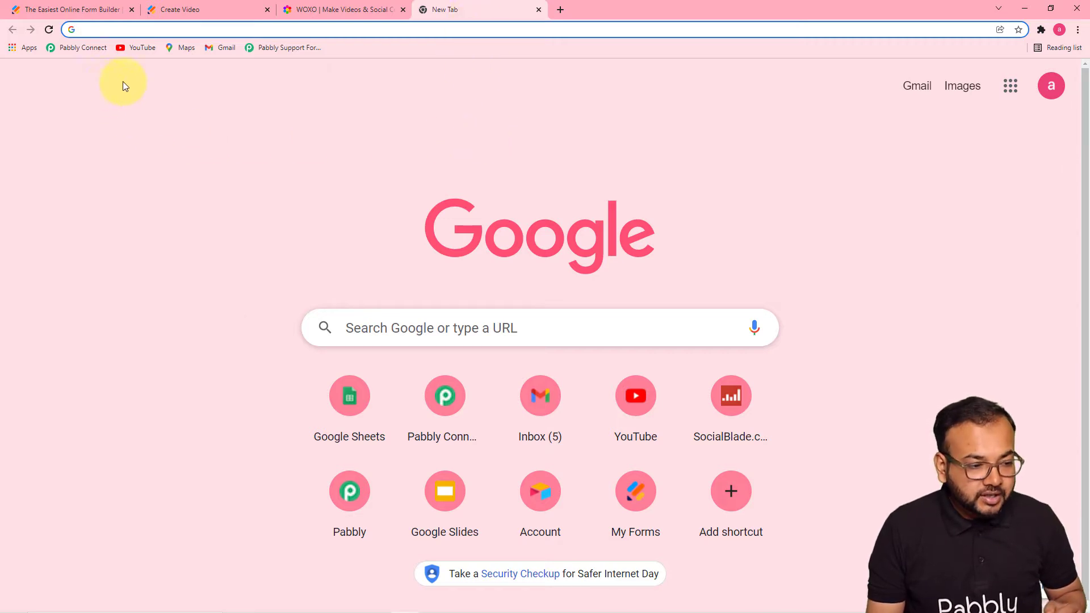
{"action": "left_click", "coordinate": [97, 51]}
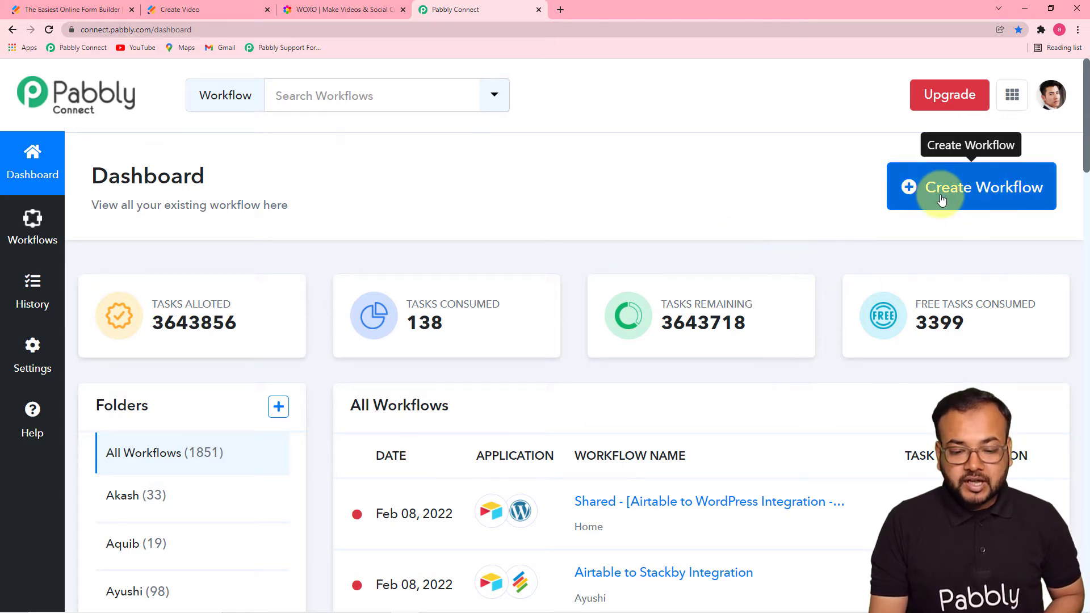
{"action": "left_click", "coordinate": [983, 196]}
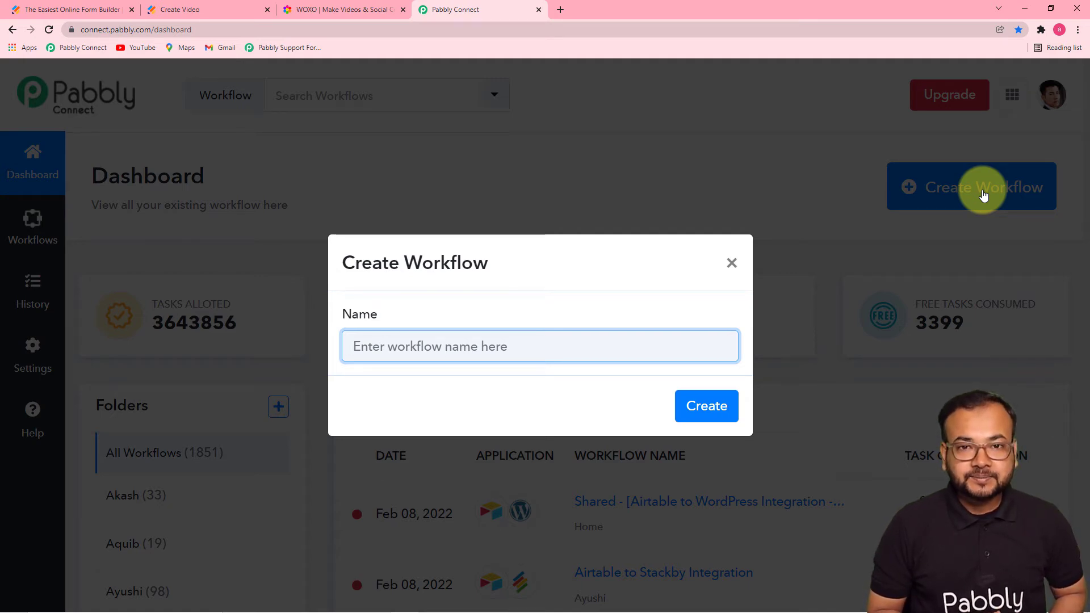
{"action": "type", "text": "Create and Send Video on Form Submission Automatically"}
{"action": "left_click", "coordinate": [578, 407]}
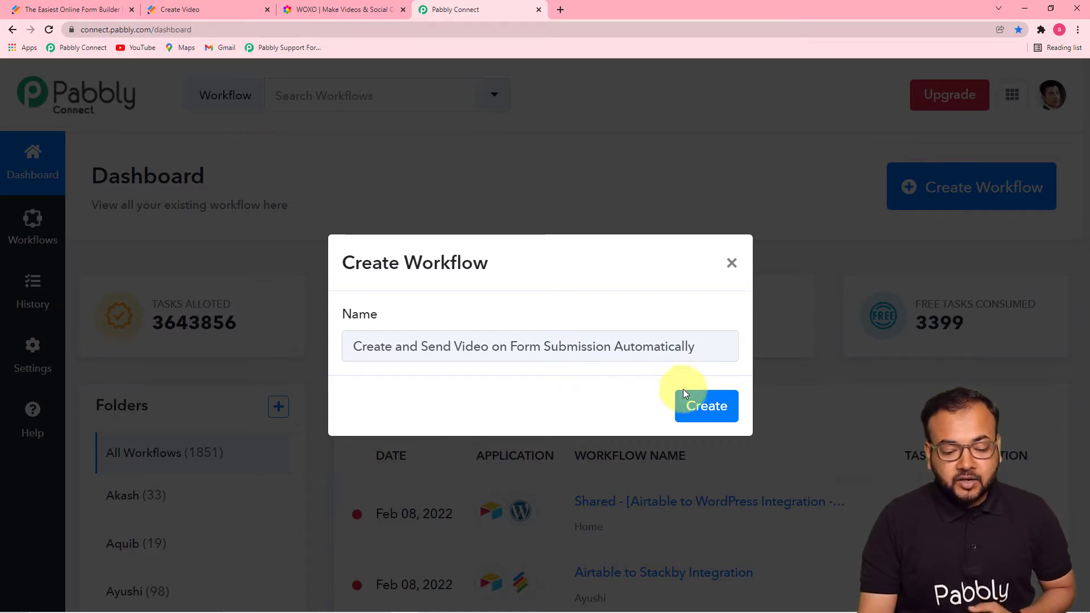
{"action": "left_click", "coordinate": [705, 414]}
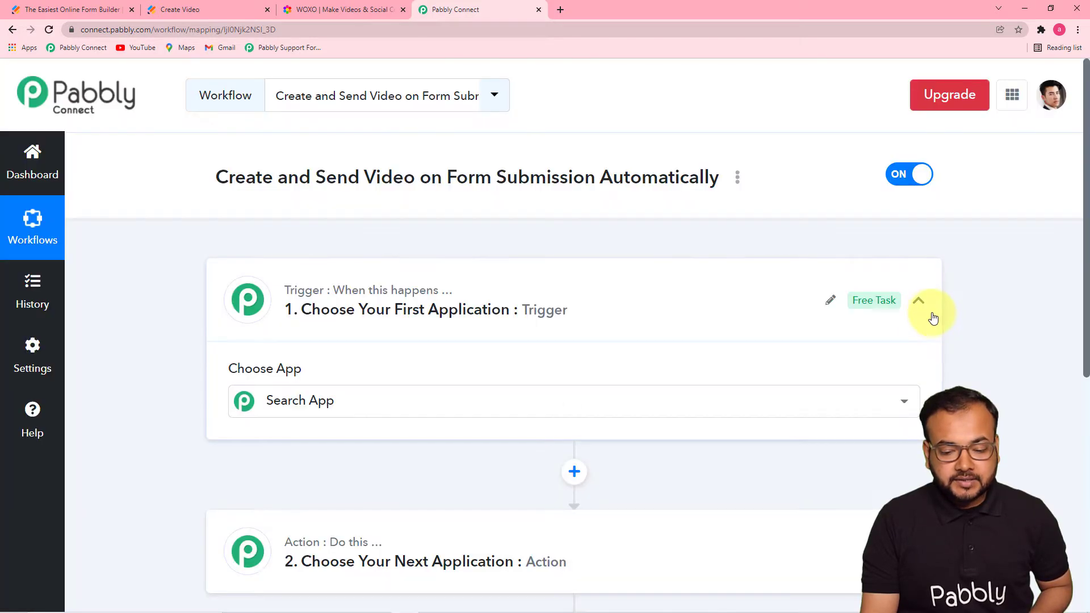
- Set the workflow's trigger application to JotForm with New Response as the trigger event
{"action": "left_click", "coordinate": [919, 302]}
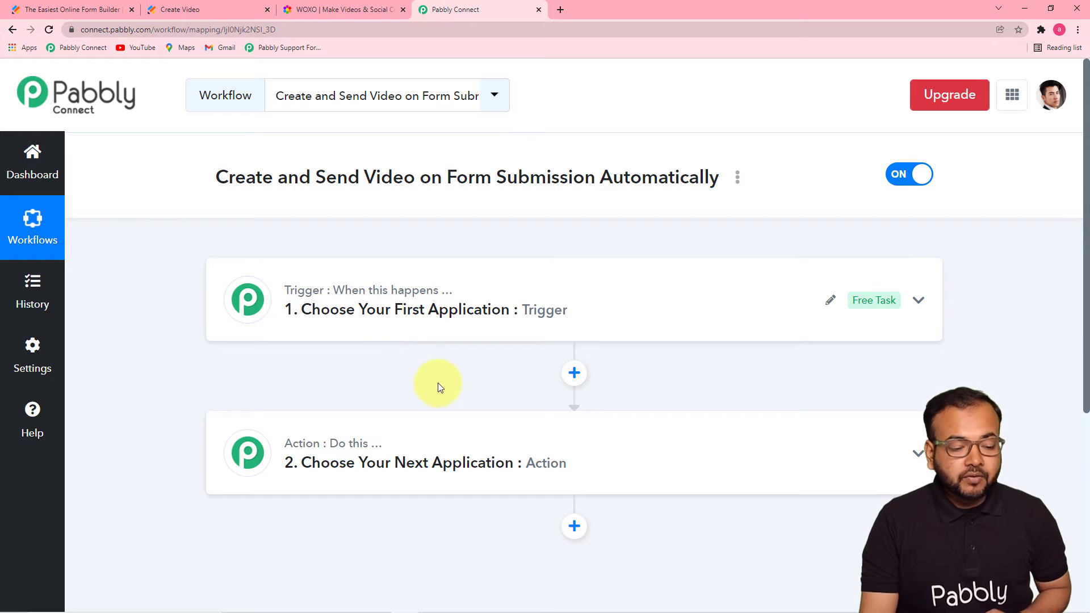
{"action": "left_click", "coordinate": [438, 322]}
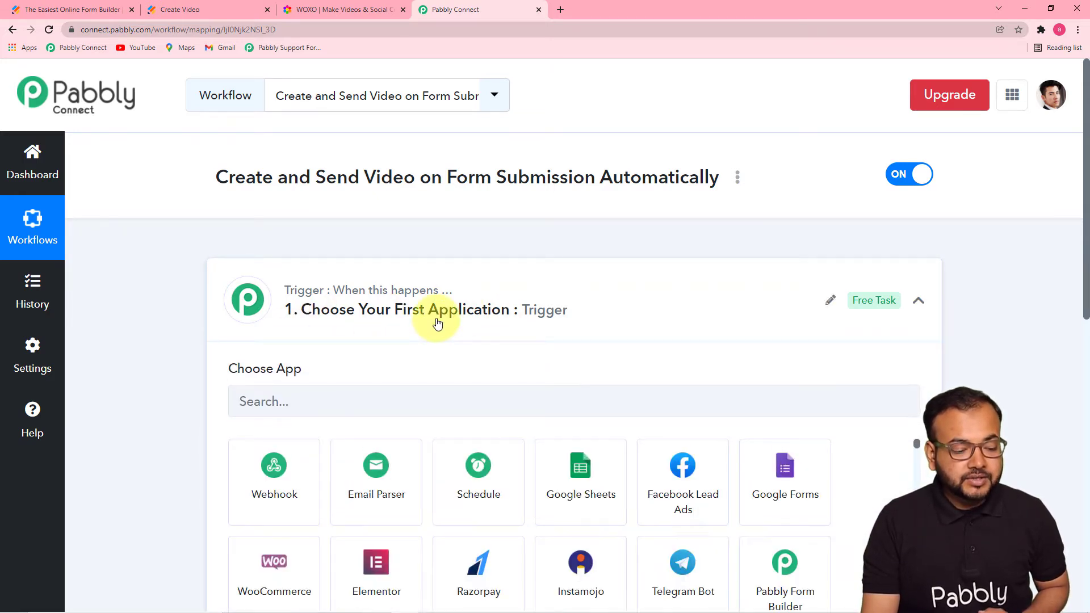
{"action": "scroll", "coordinate": [186, 433], "scroll_direction": "down", "scroll_amount": 2}
{"action": "scroll", "coordinate": [186, 433], "scroll_direction": "up", "scroll_amount": 2}
{"action": "scroll", "coordinate": [223, 415], "scroll_direction": "down", "scroll_amount": 1}
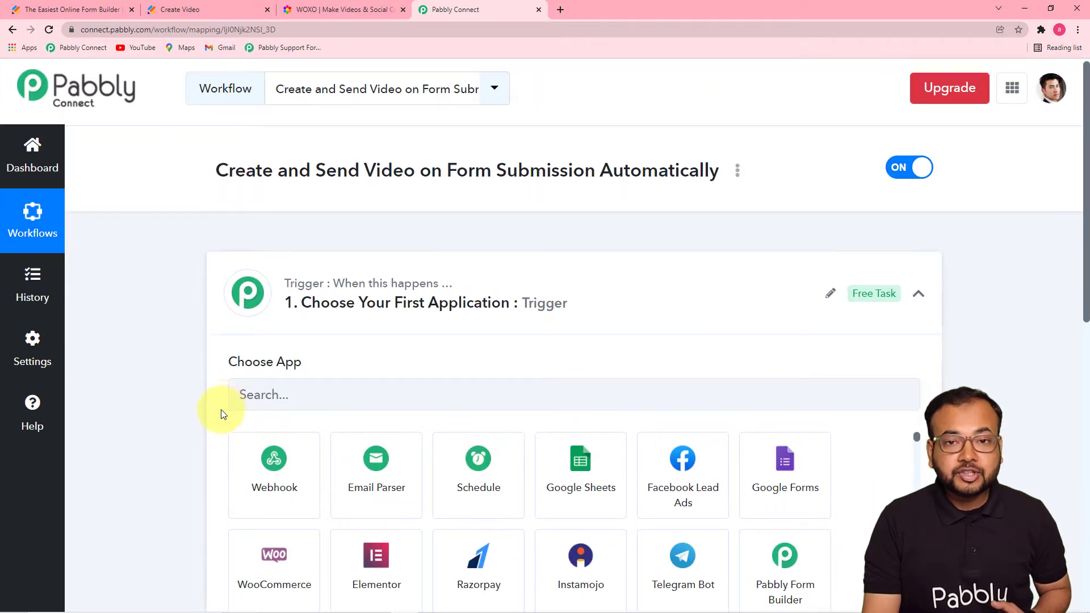
{"action": "scroll", "coordinate": [222, 415], "scroll_direction": "down", "scroll_amount": 1}
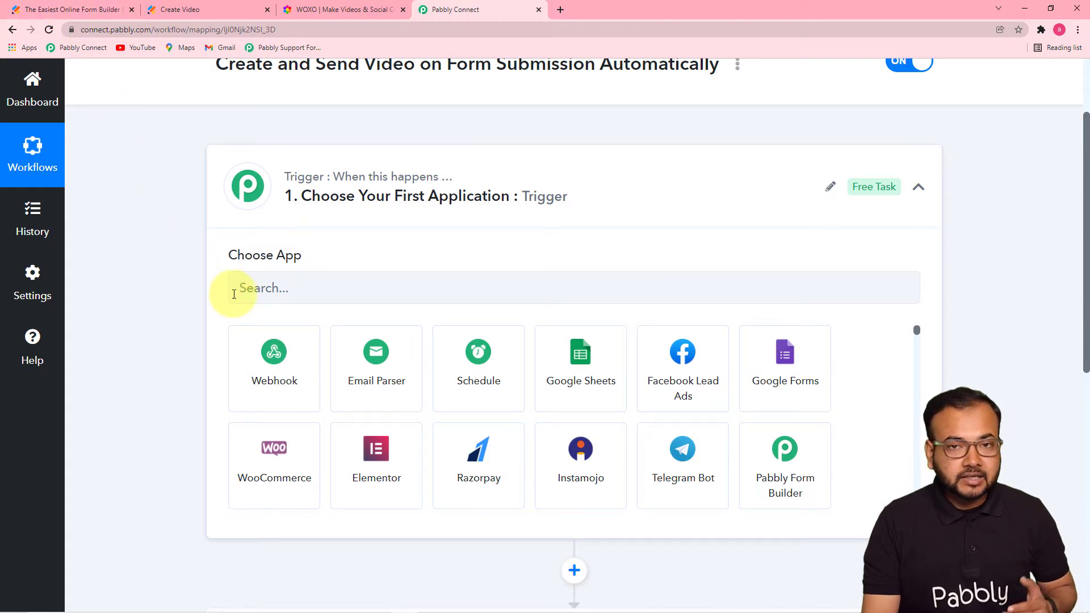
{"action": "left_click", "coordinate": [370, 297]}
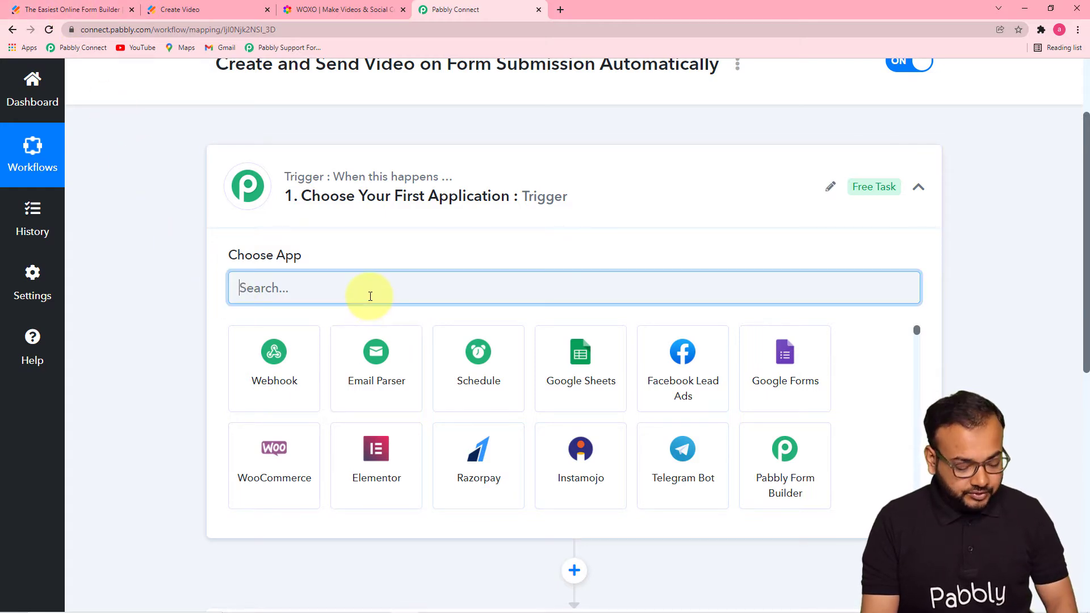
{"action": "type", "text": "jot"}
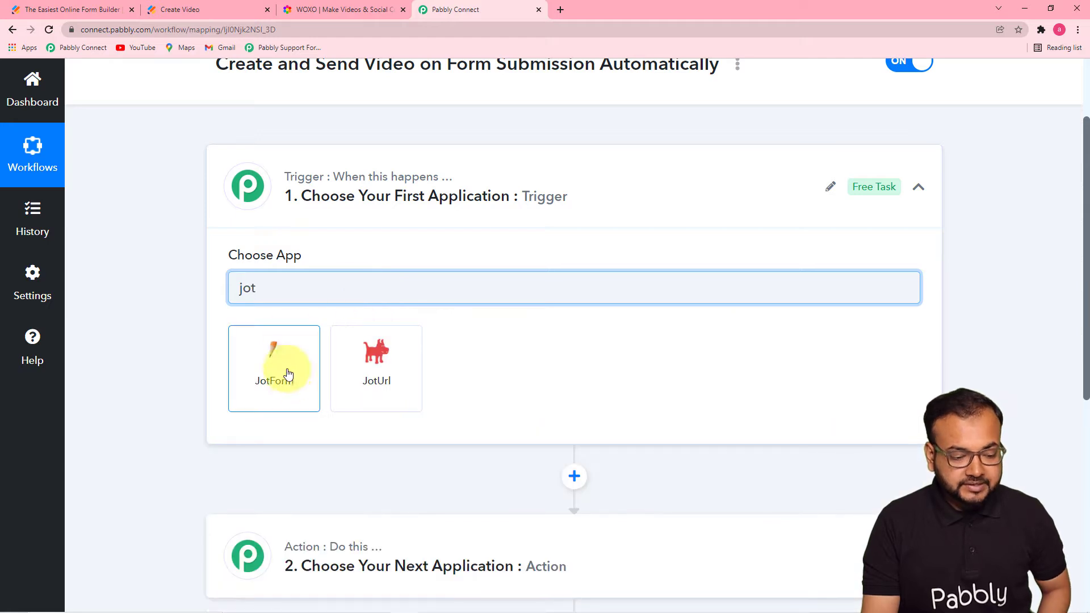
{"action": "left_click", "coordinate": [292, 385]}
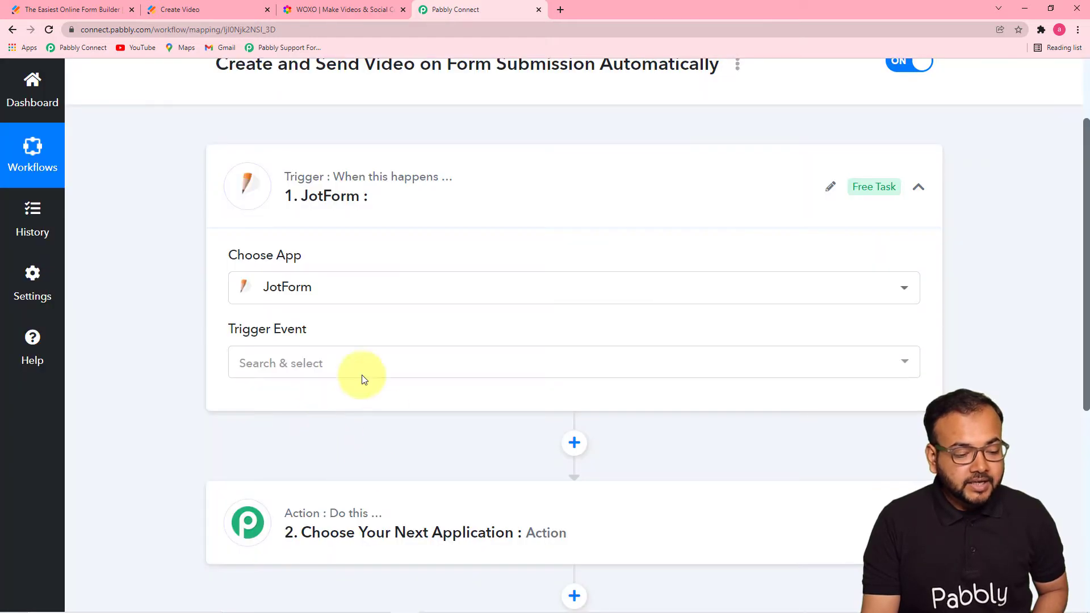
{"action": "left_click", "coordinate": [353, 360]}
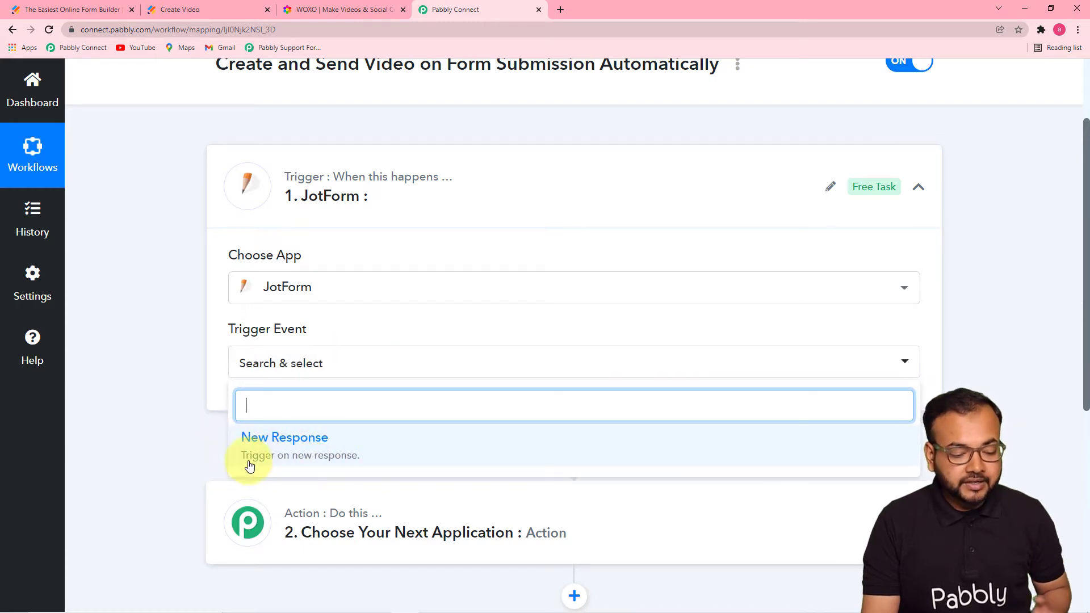
{"action": "left_click", "coordinate": [337, 459]}
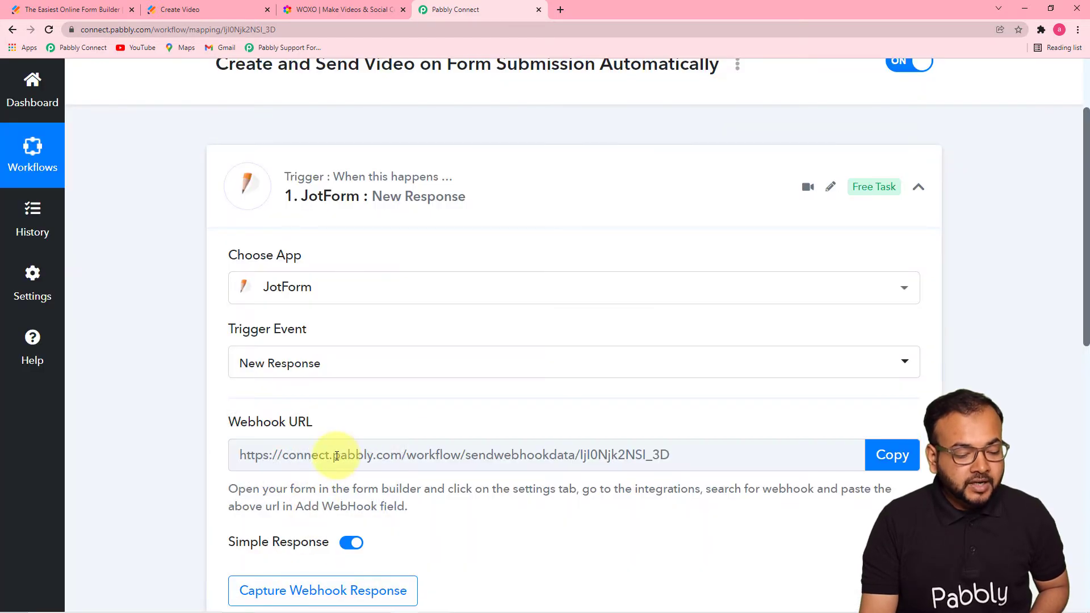
- Copy the trigger's webhook URL and open the integration settings of the Create Video form in Jotform
{"action": "scroll", "coordinate": [329, 469], "scroll_direction": "down", "scroll_amount": 5}
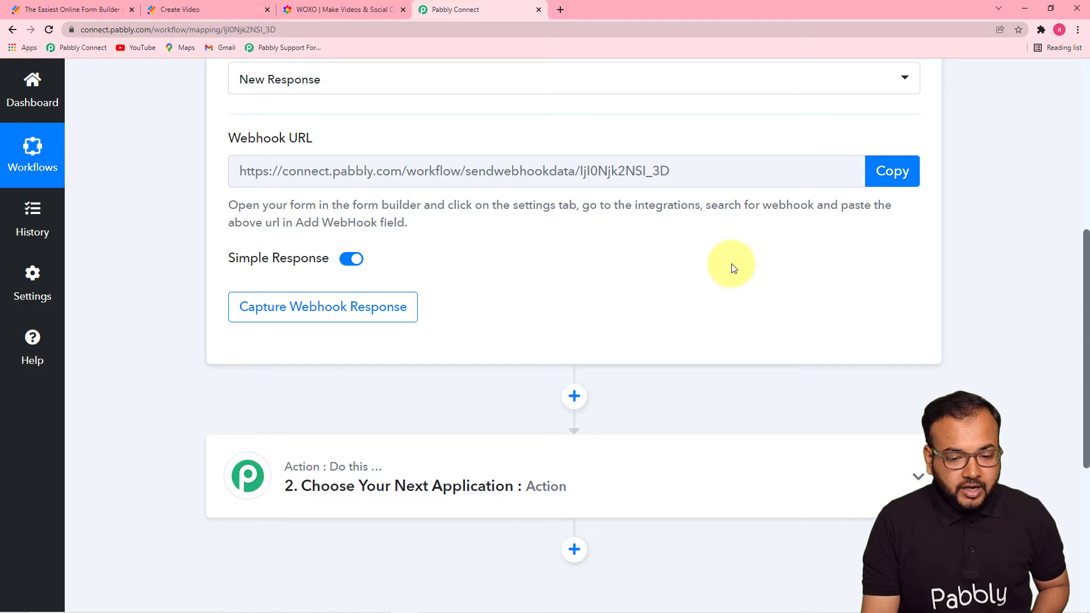
{"action": "left_click", "coordinate": [891, 171]}
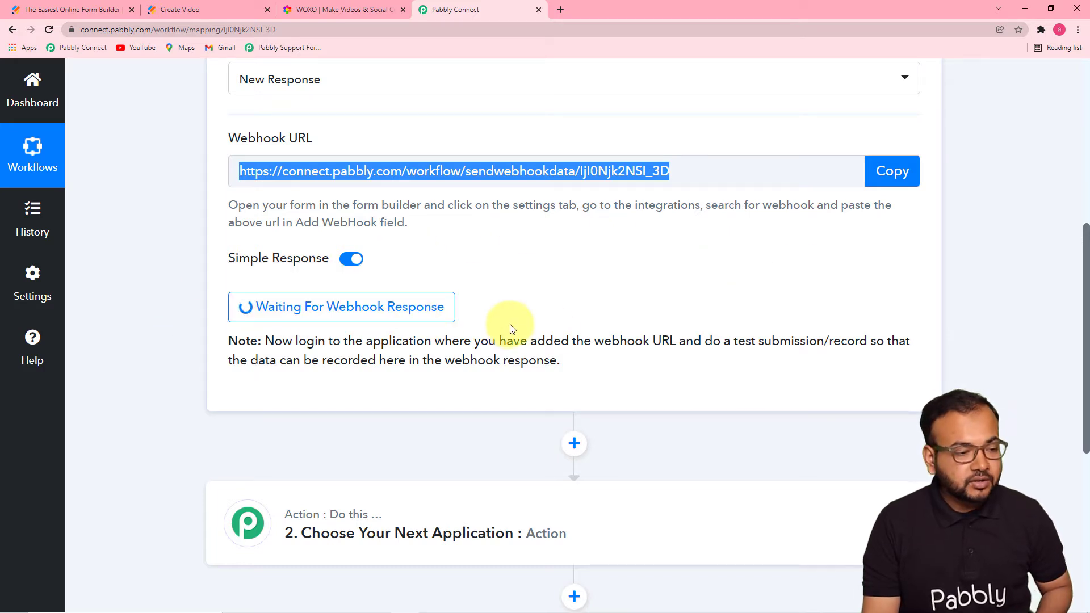
{"action": "left_click", "coordinate": [83, 10]}
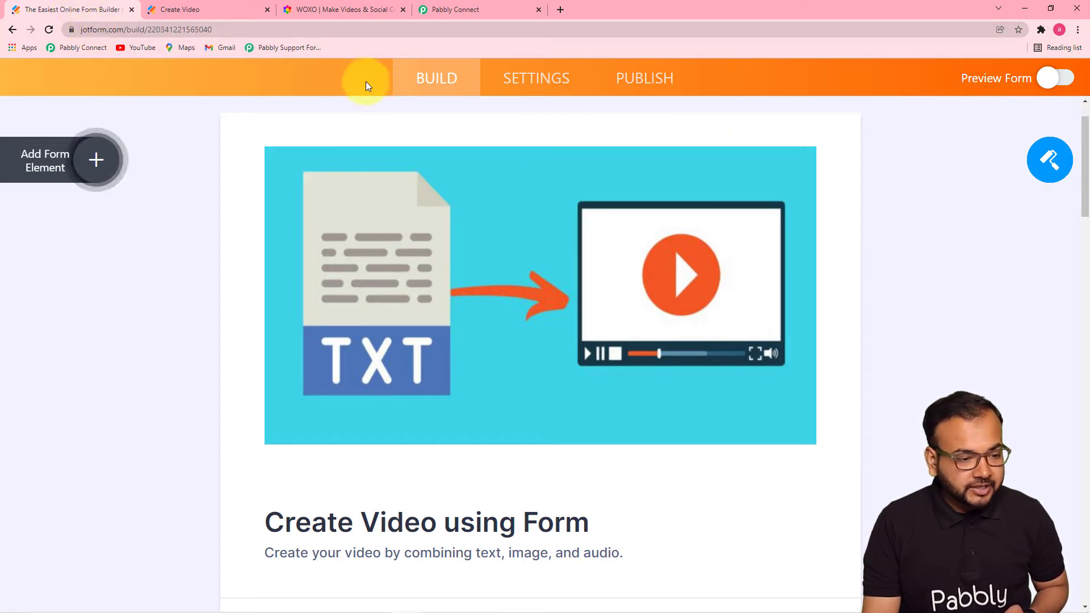
{"action": "left_click", "coordinate": [10, 29]}
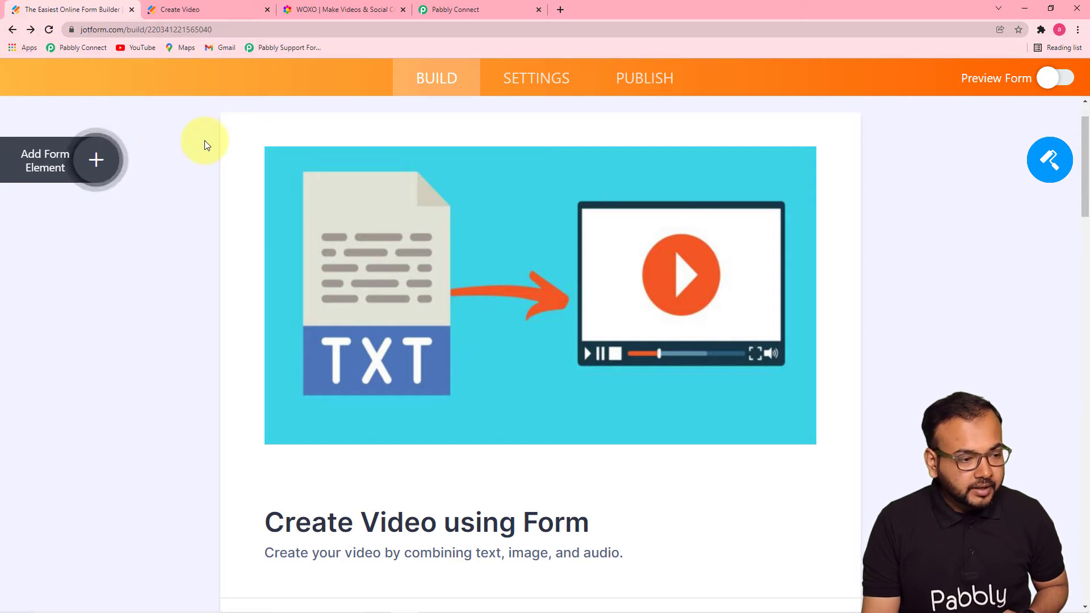
{"action": "left_click", "coordinate": [13, 30]}
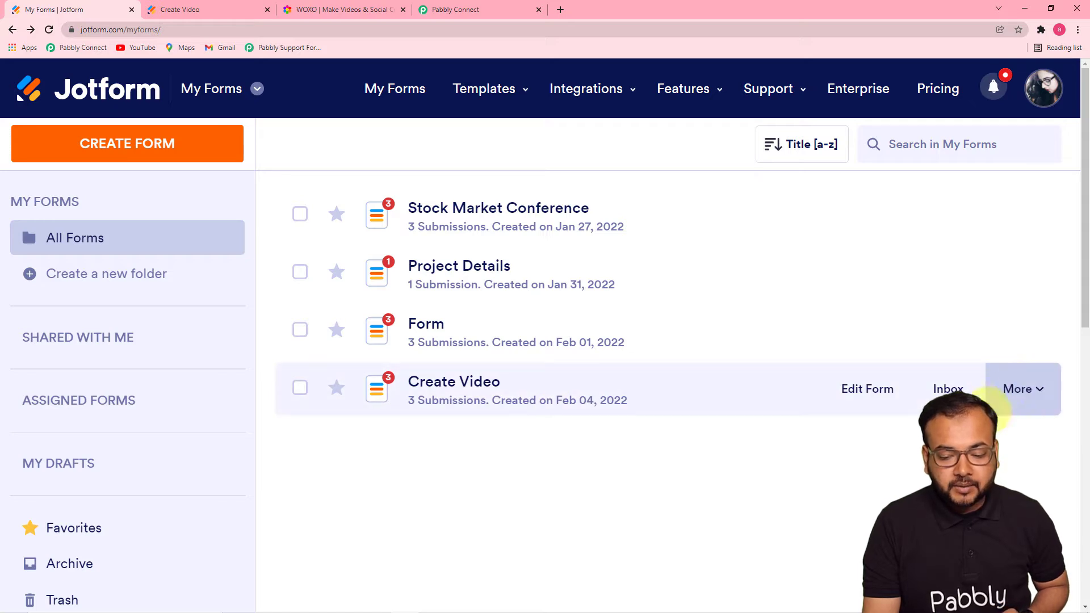
{"action": "left_click", "coordinate": [1021, 392]}
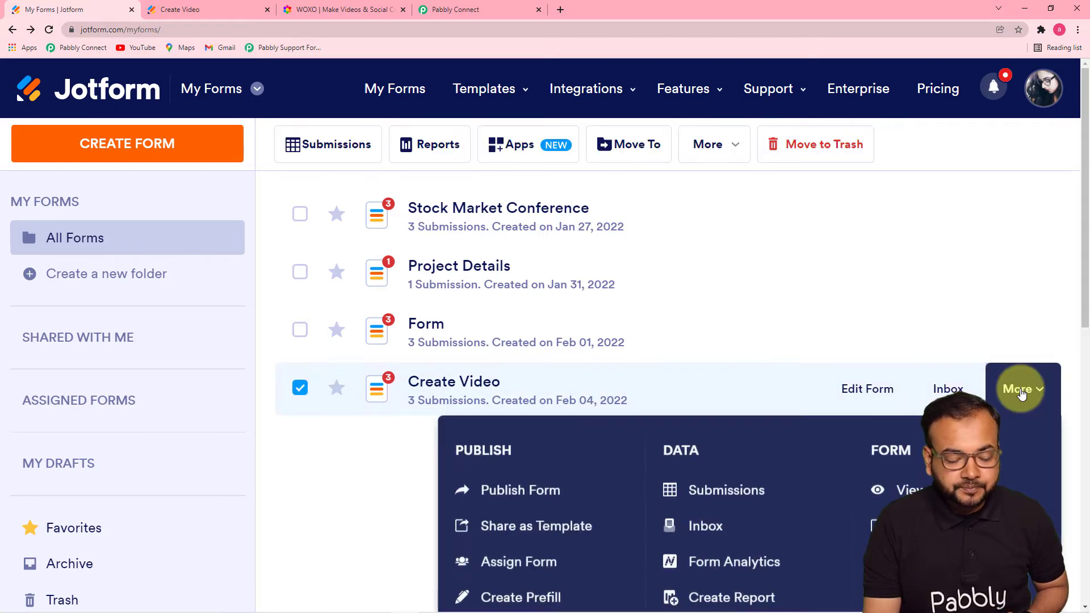
{"action": "left_click", "coordinate": [920, 561]}
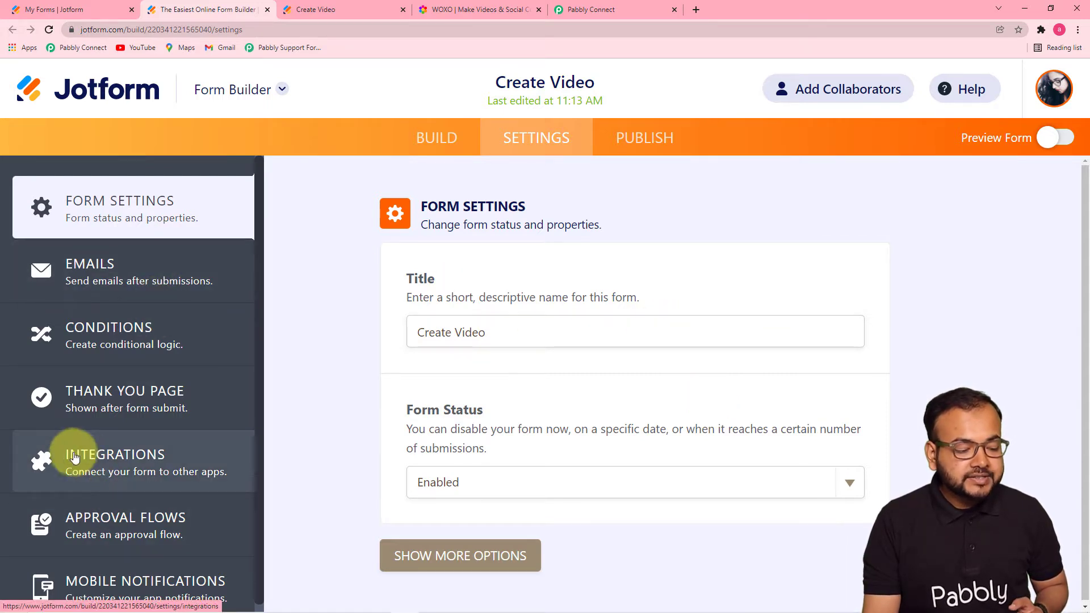
{"action": "left_click", "coordinate": [119, 442]}
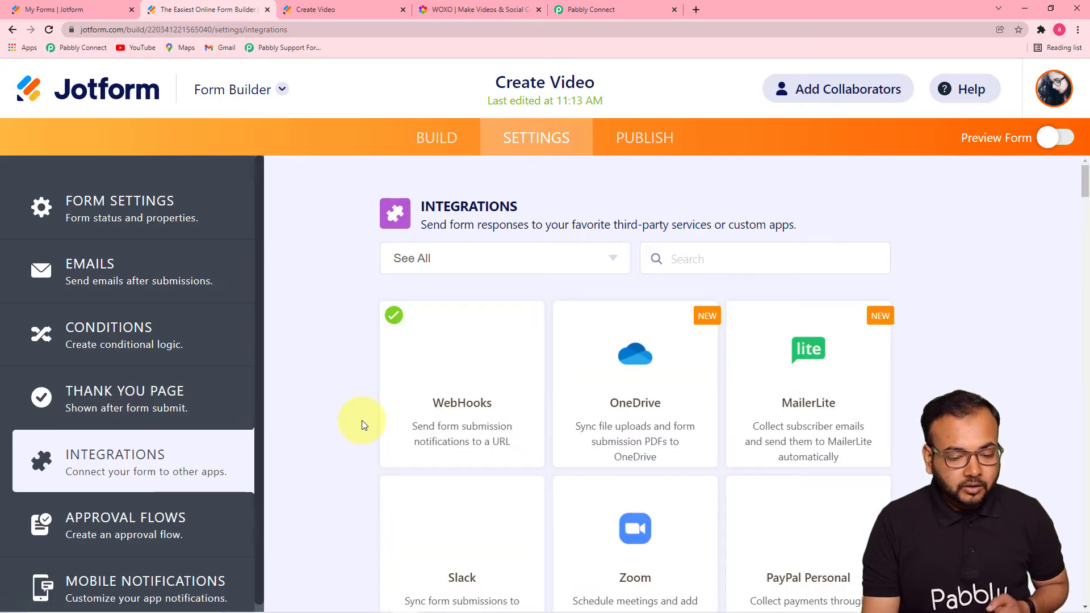
- Search the form's integrations for "we" and remove the existing WebHooks integration
{"action": "left_click", "coordinate": [730, 267]}
{"action": "type", "text": "we"}
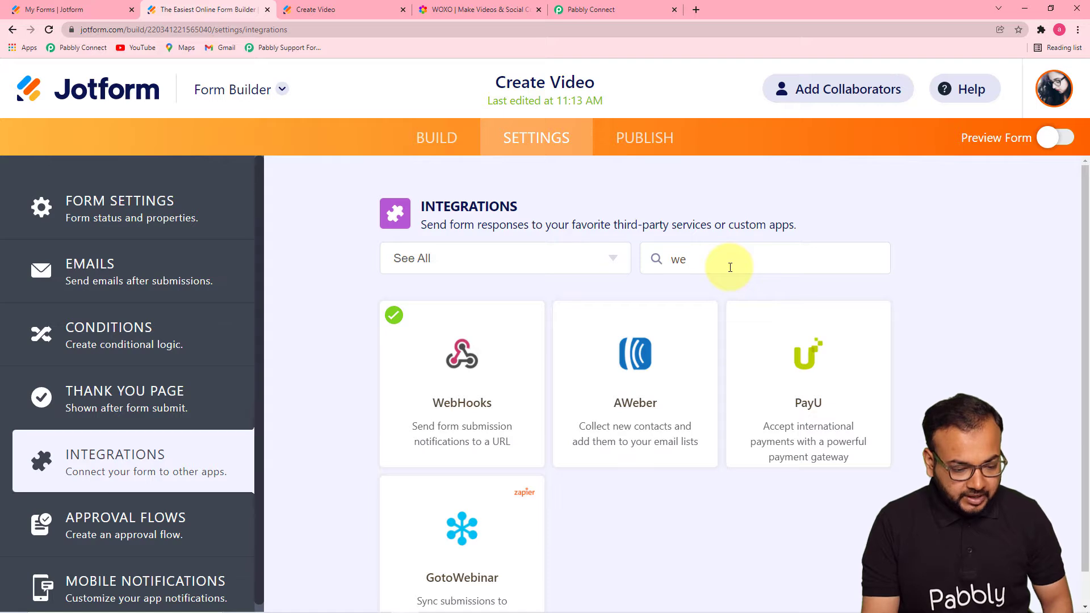
{"action": "left_click", "coordinate": [468, 425]}
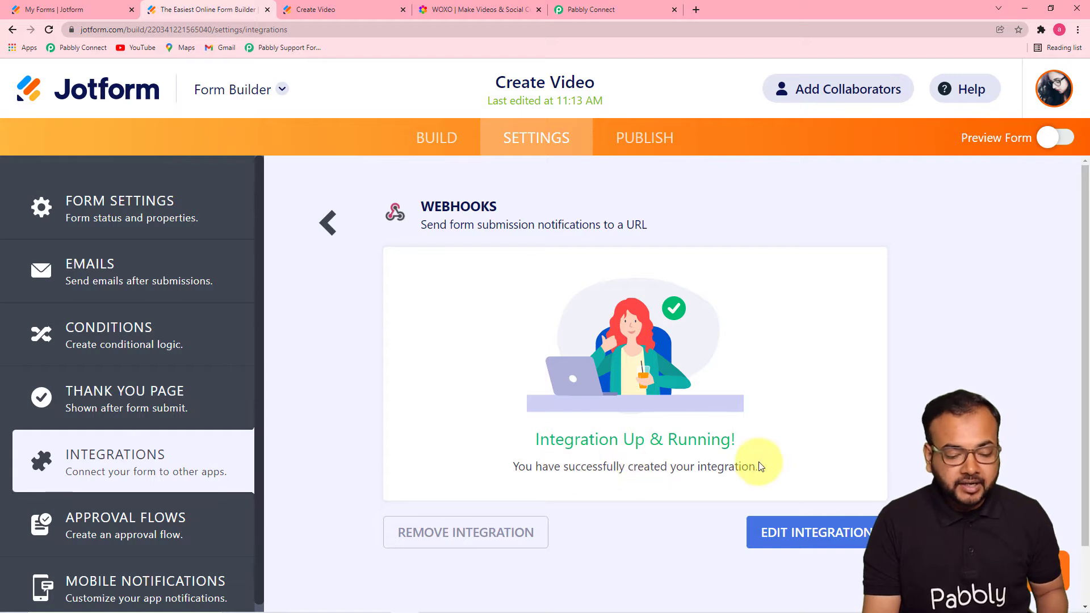
{"action": "left_click", "coordinate": [484, 533]}
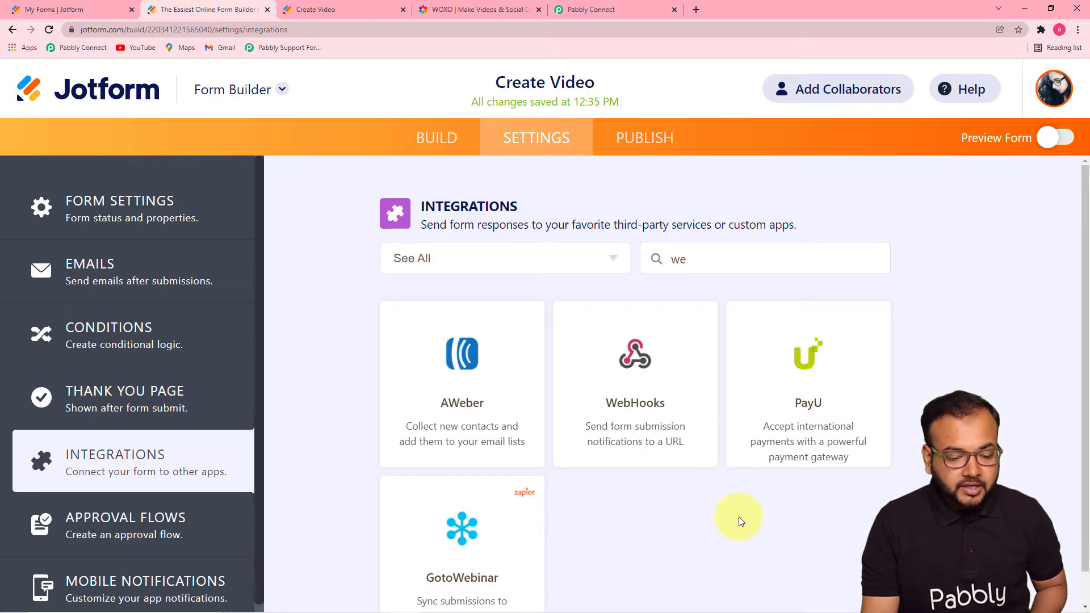
- Add a new WebHooks integration using the copied webhook URL, complete it, and return to Pabbly Connect
{"action": "left_click", "coordinate": [638, 411]}
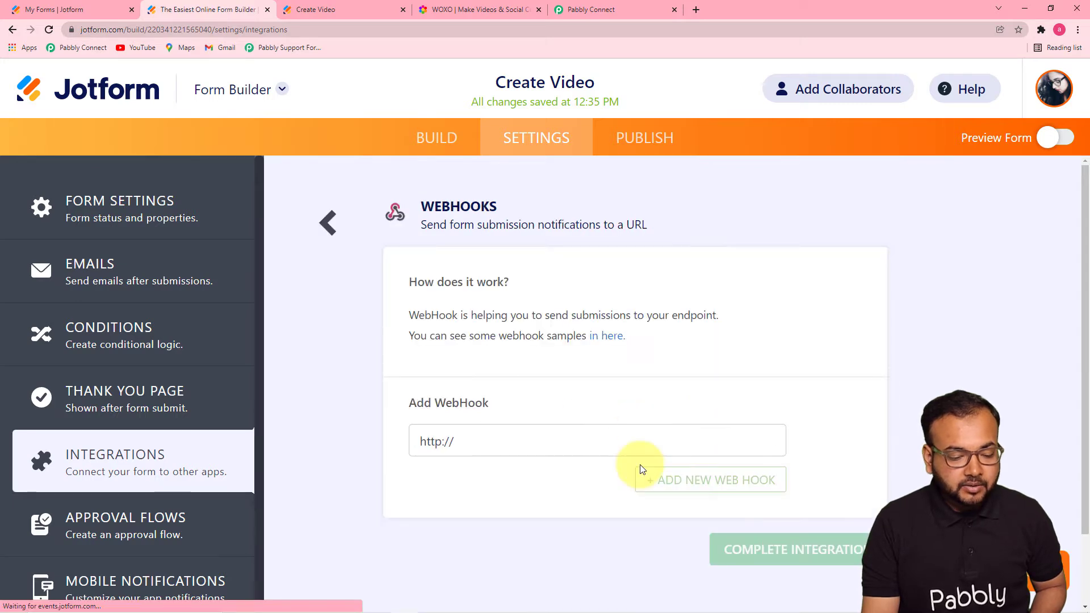
{"action": "left_click", "coordinate": [477, 448]}
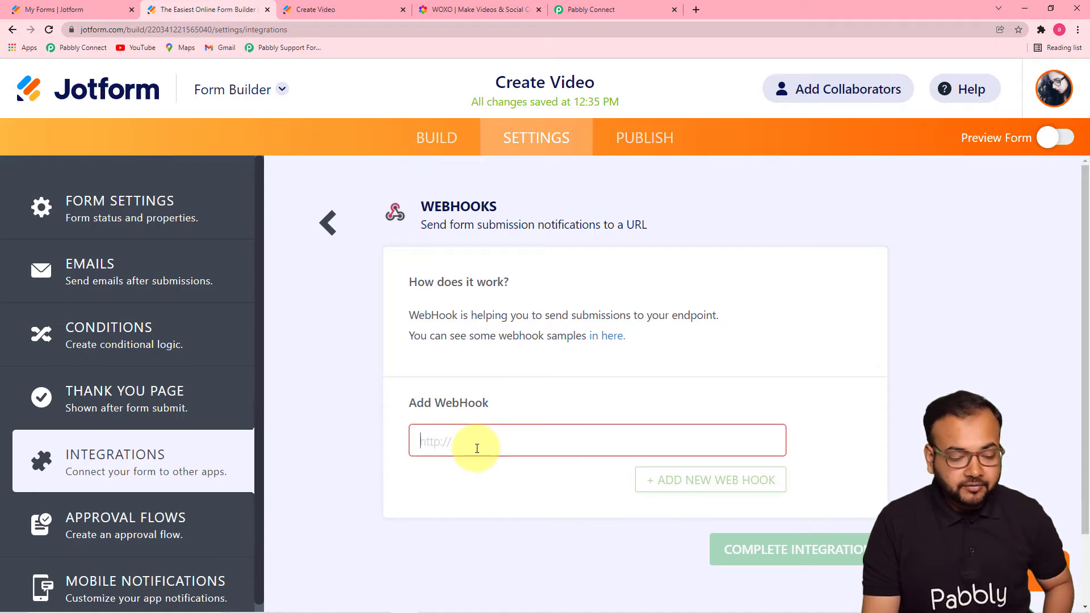
{"action": "right_click", "coordinate": [476, 448]}
{"action": "left_click", "coordinate": [498, 359]}
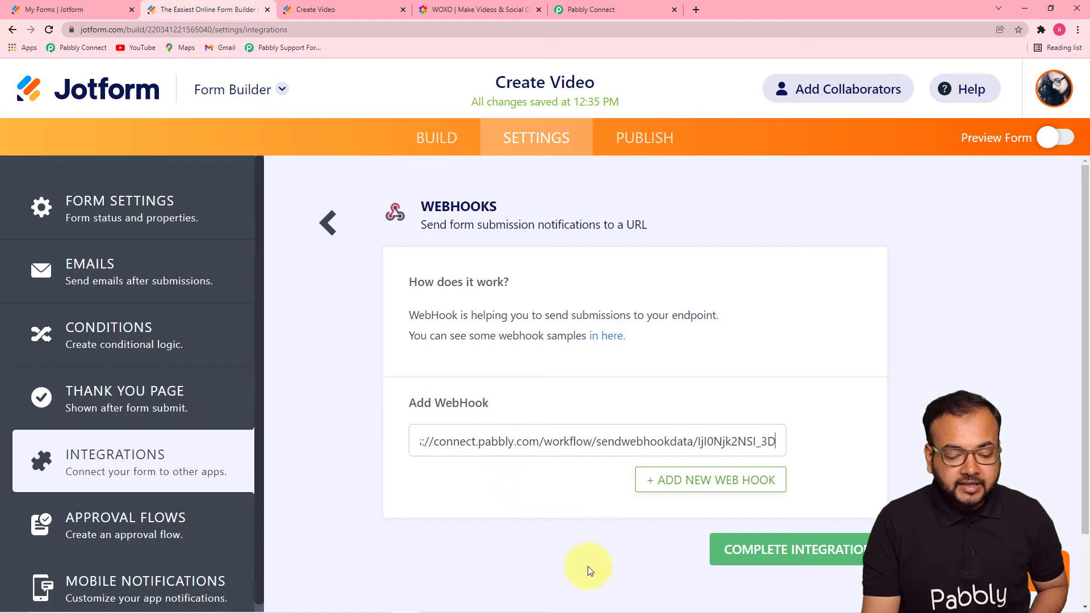
{"action": "left_click", "coordinate": [827, 565]}
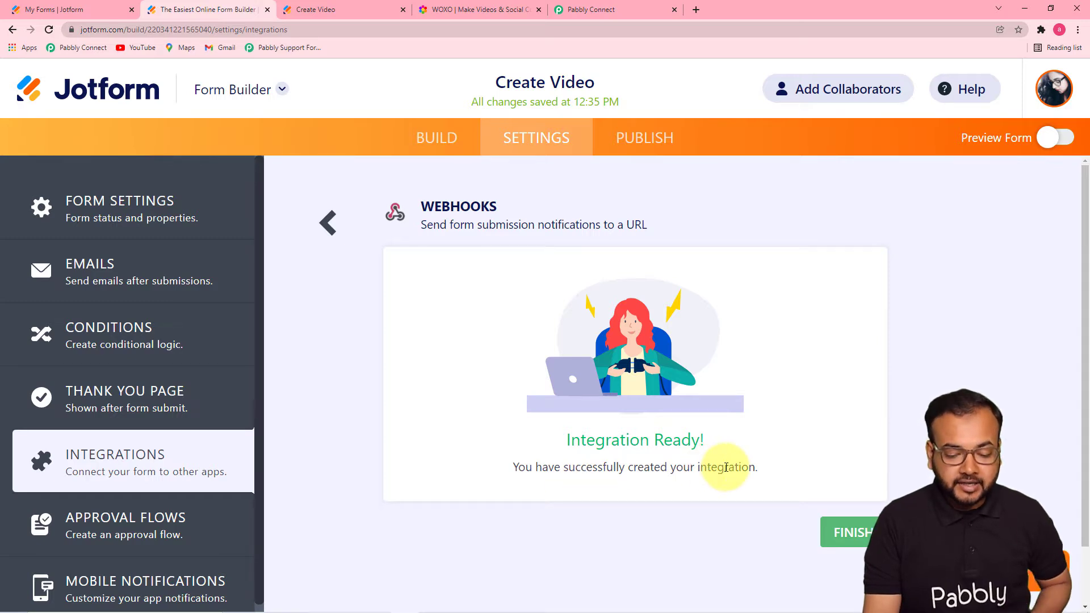
{"action": "left_click", "coordinate": [842, 533]}
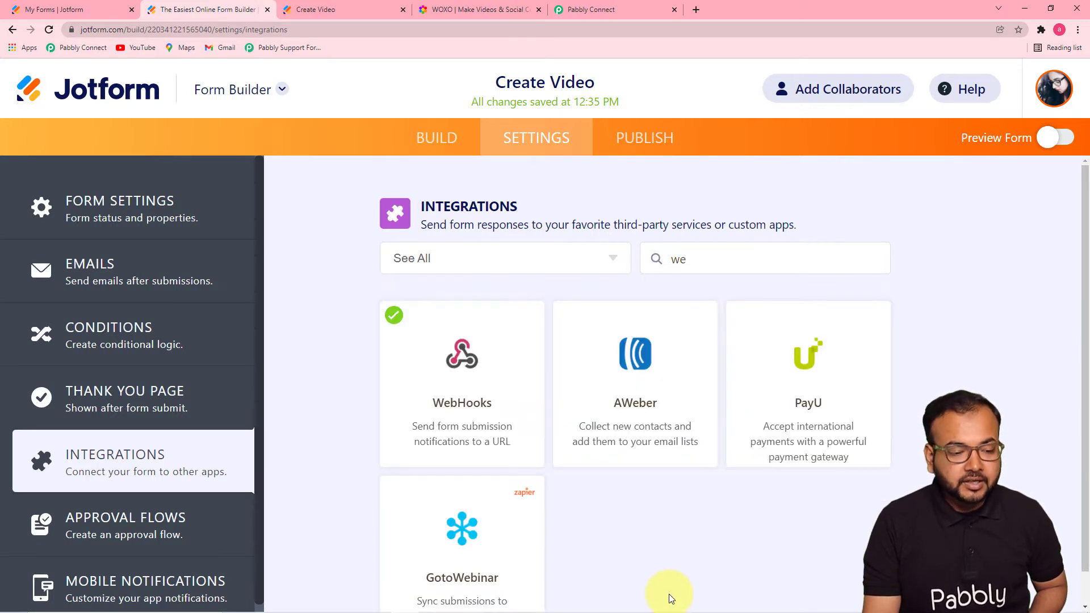
{"action": "left_click", "coordinate": [590, 10]}
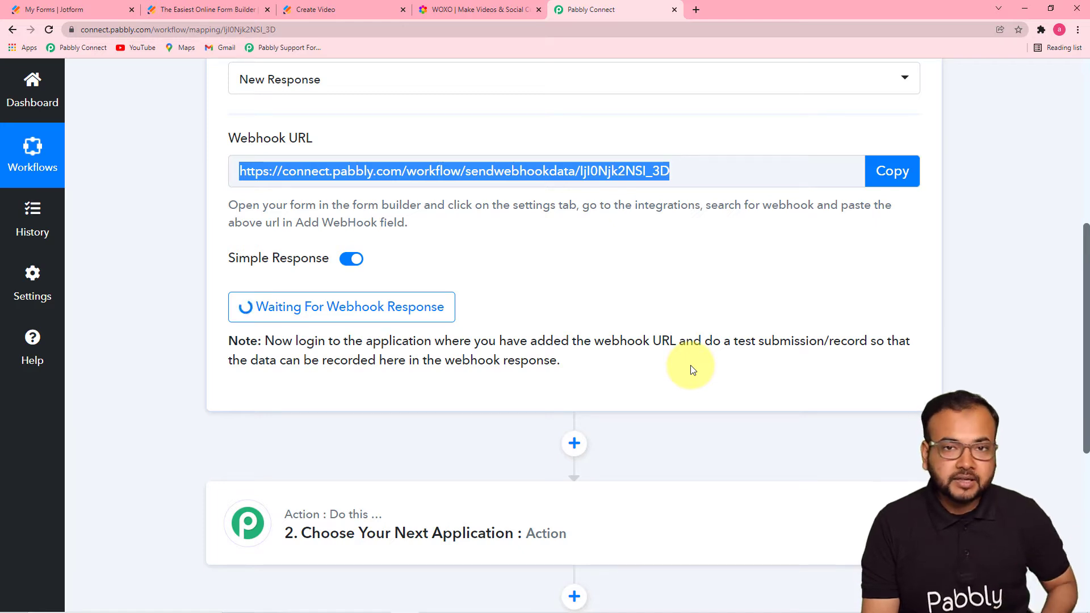
- Switch to Jotform and open the Create Video form's published link in a new tab
{"action": "left_click", "coordinate": [183, 9]}
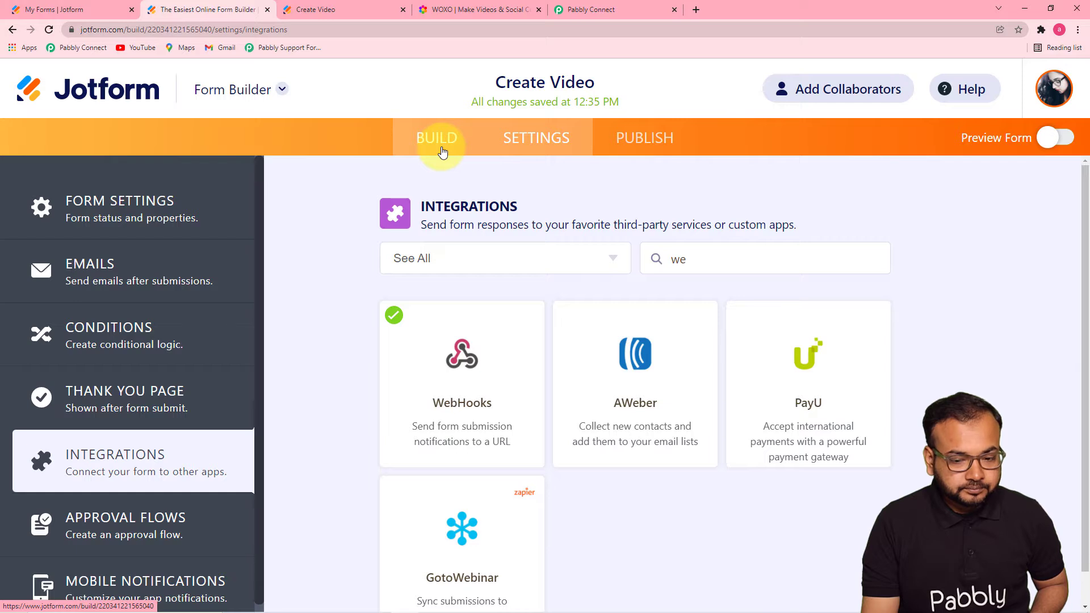
{"action": "left_click", "coordinate": [621, 145]}
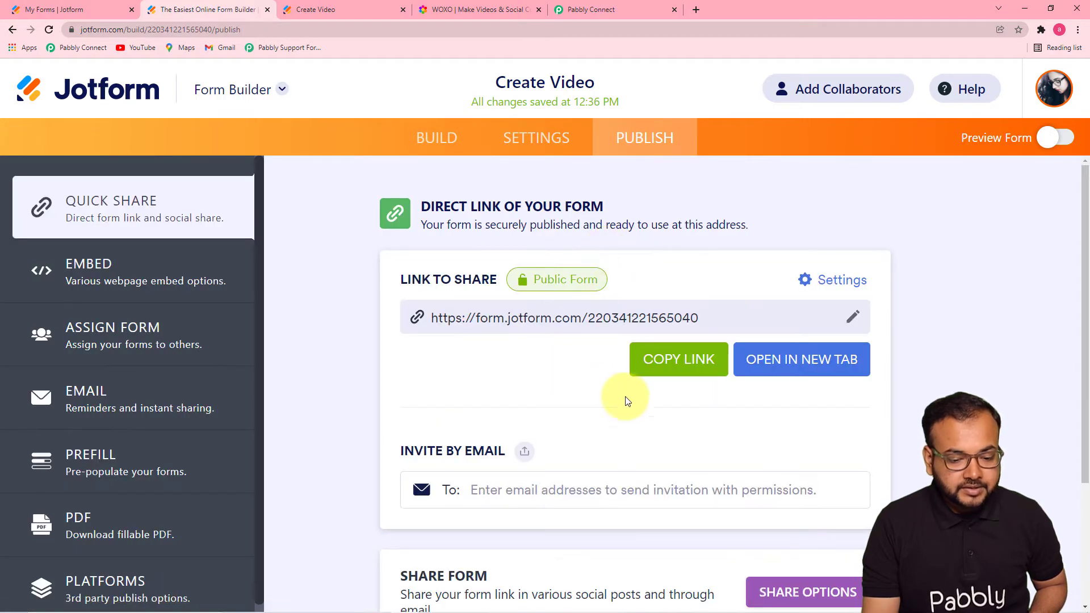
{"action": "left_click", "coordinate": [757, 368]}
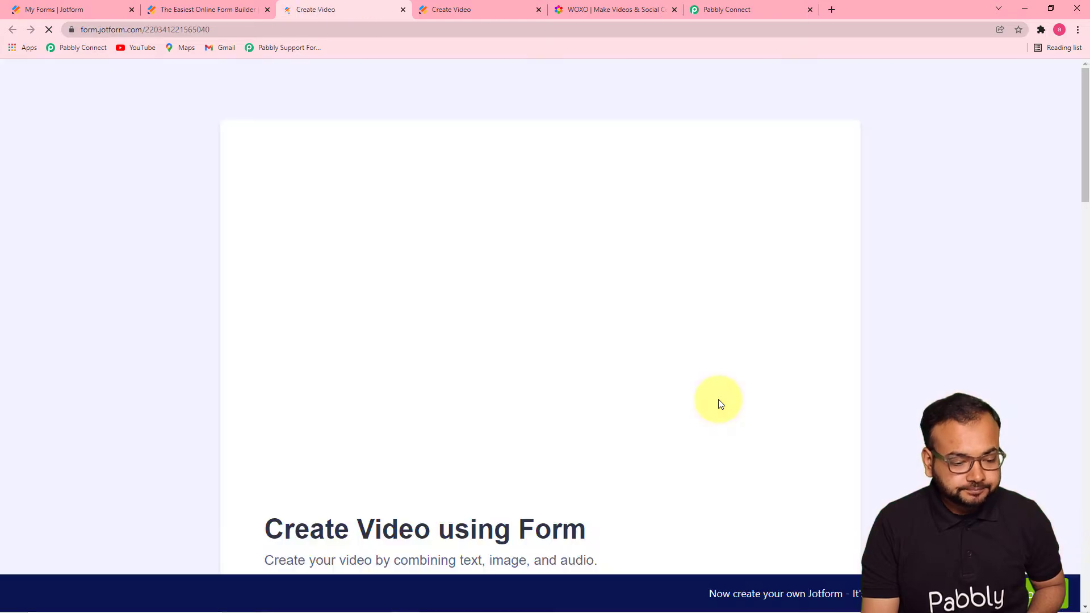
- Fill in titles Sunrise, Between and Sunset with texts, images 1.jpg to 3.jpg, the customer's name and WhatsApp number, and submit the form
{"action": "scroll", "coordinate": [718, 400], "scroll_direction": "down", "scroll_amount": 1}
{"action": "scroll", "coordinate": [719, 409], "scroll_direction": "up", "scroll_amount": 1}
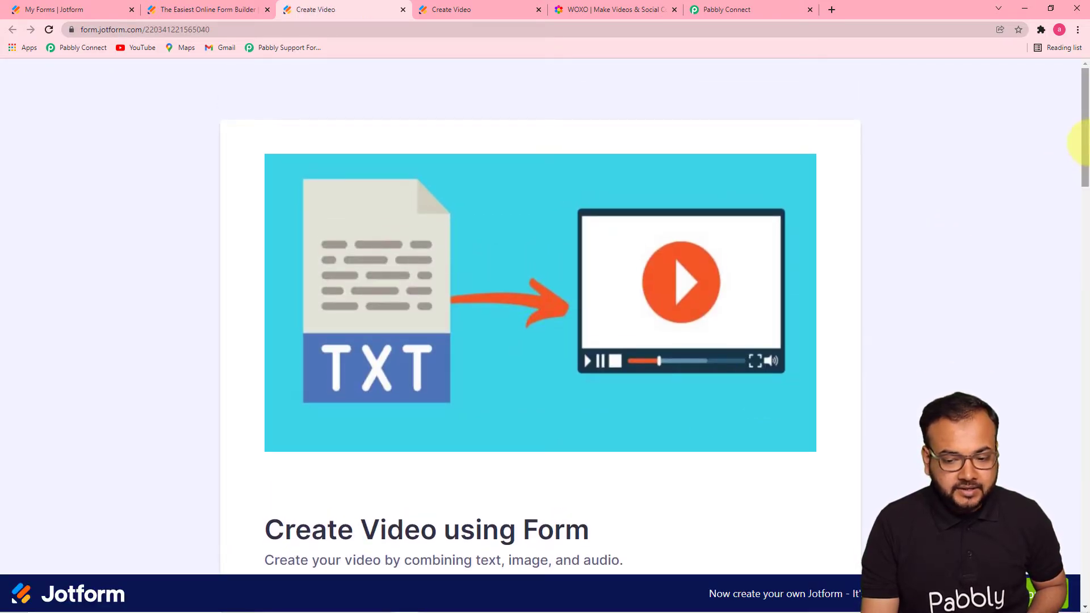
{"action": "left_click_drag", "start_coordinate": [1087, 143], "coordinate": [1084, 267]}
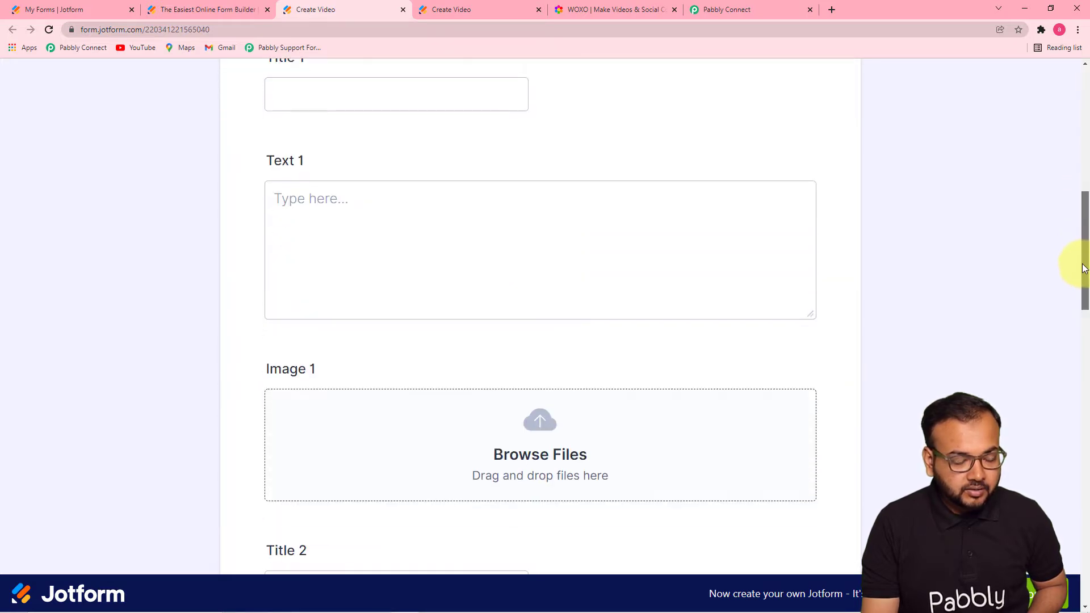
{"action": "scroll", "coordinate": [581, 197], "scroll_direction": "down", "scroll_amount": 1}
{"action": "scroll", "coordinate": [579, 196], "scroll_direction": "up", "scroll_amount": 1}
{"action": "scroll", "coordinate": [461, 131], "scroll_direction": "up", "scroll_amount": 2}
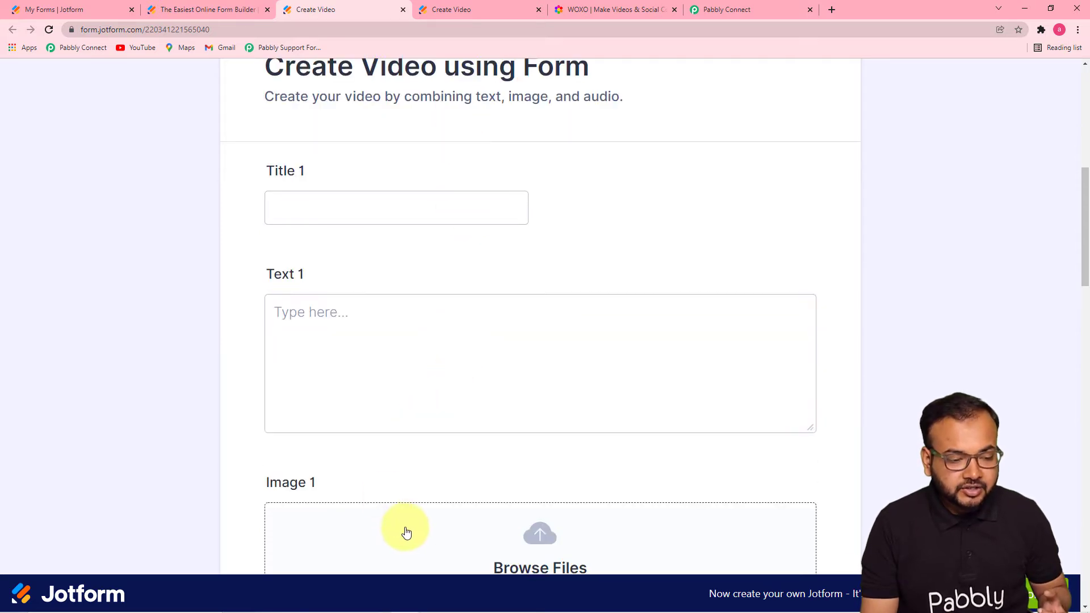
{"action": "mouse_move", "coordinate": [1086, 245]}
{"action": "left_mouse_down"}
{"action": "mouse_move", "coordinate": [1084, 347]}
{"action": "mouse_move", "coordinate": [1085, 248]}
{"action": "left_mouse_up"}
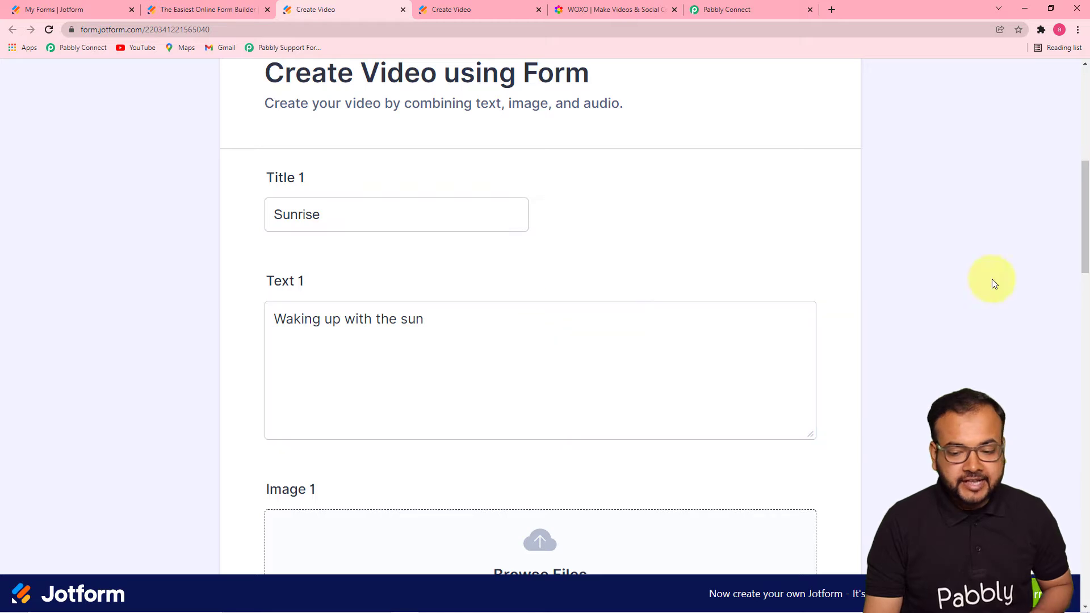
{"action": "left_click_drag", "start_coordinate": [1084, 244], "coordinate": [1046, 486]}
{"action": "scroll", "coordinate": [1049, 485], "scroll_direction": "down", "scroll_amount": 2}
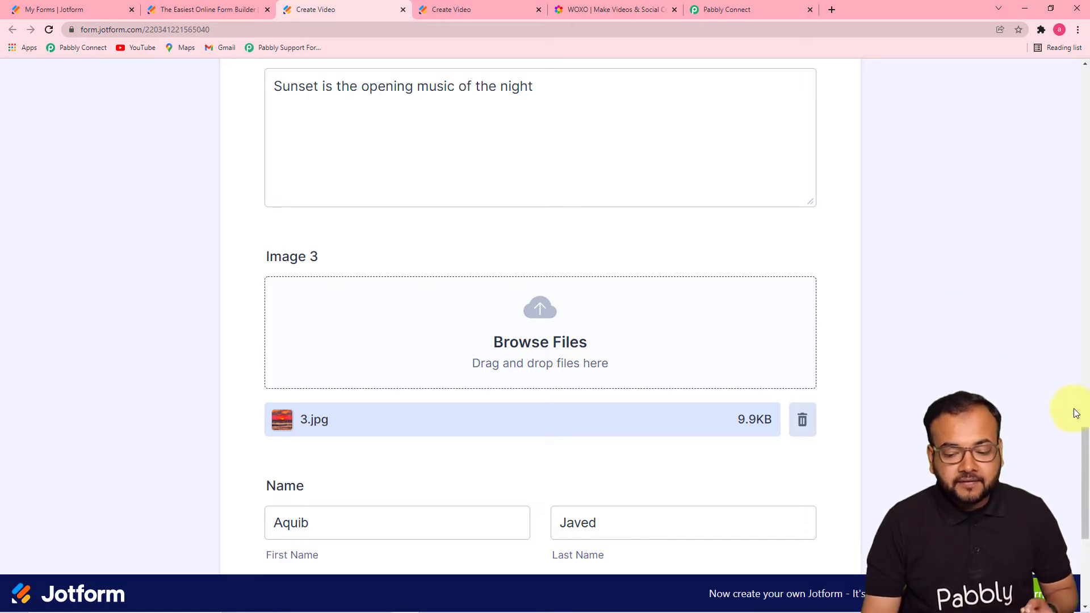
{"action": "scroll", "coordinate": [1076, 431], "scroll_direction": "down", "scroll_amount": 4}
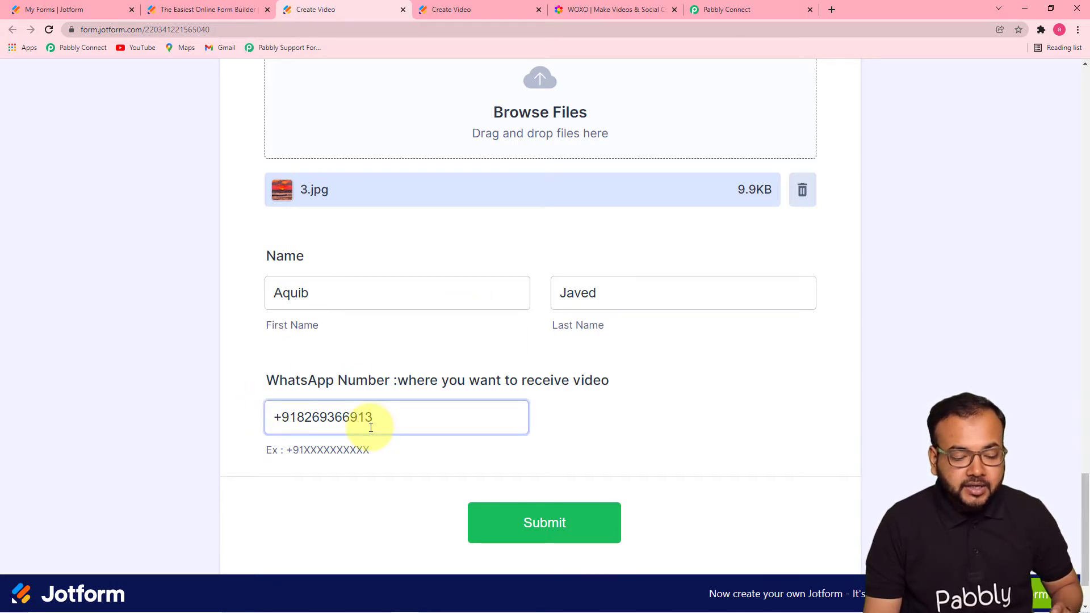
{"action": "left_click", "coordinate": [505, 528]}
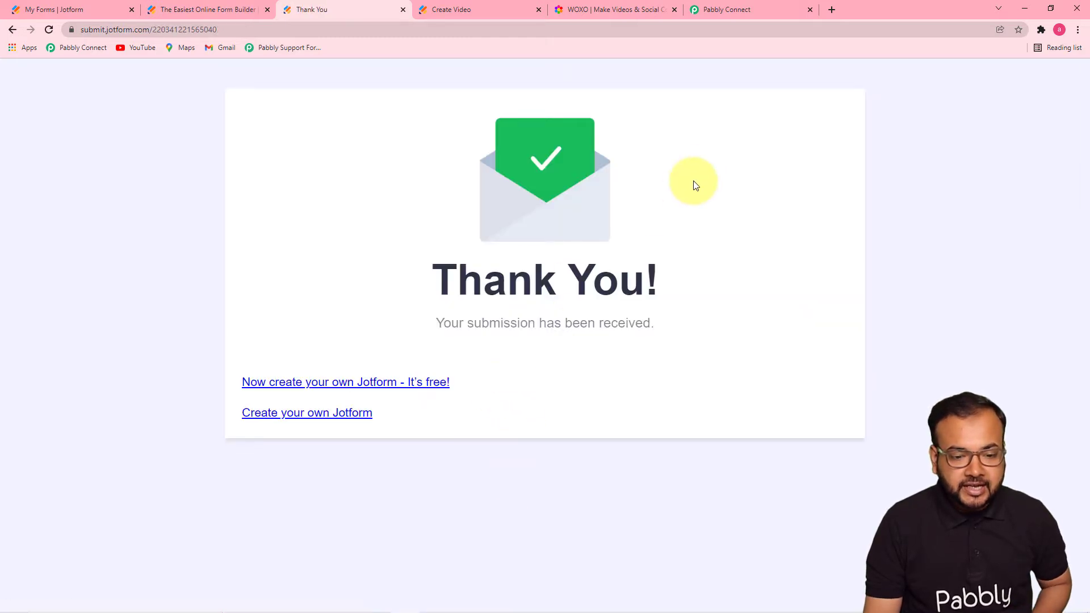
- Return to Pabbly Connect and examine the titles, texts, contact fields and image links in the captured webhook response
{"action": "left_click", "coordinate": [733, 8]}
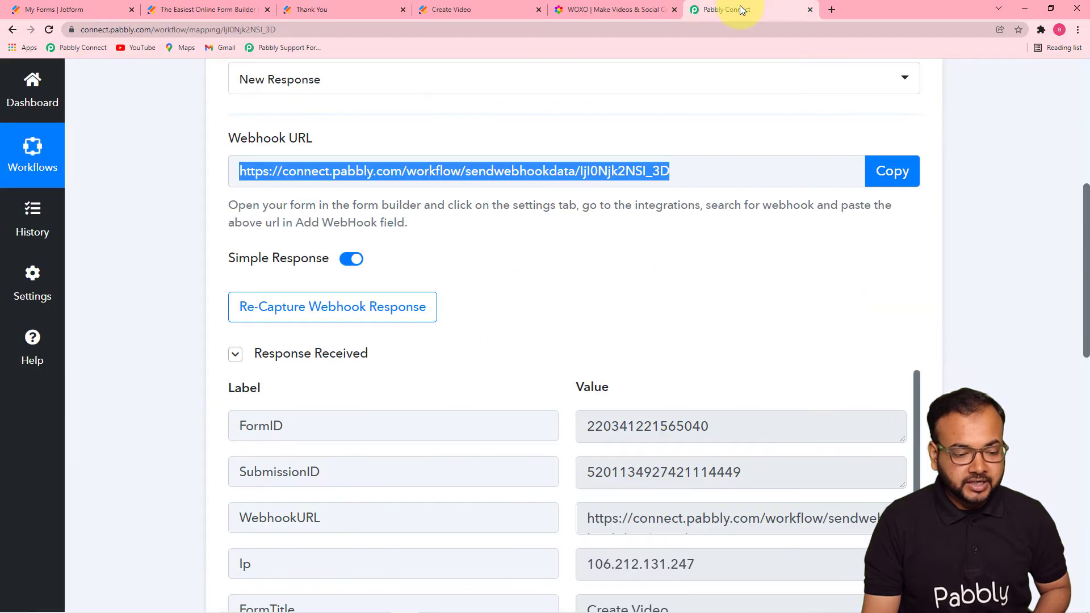
{"action": "left_click_drag", "start_coordinate": [1086, 294], "coordinate": [1051, 409]}
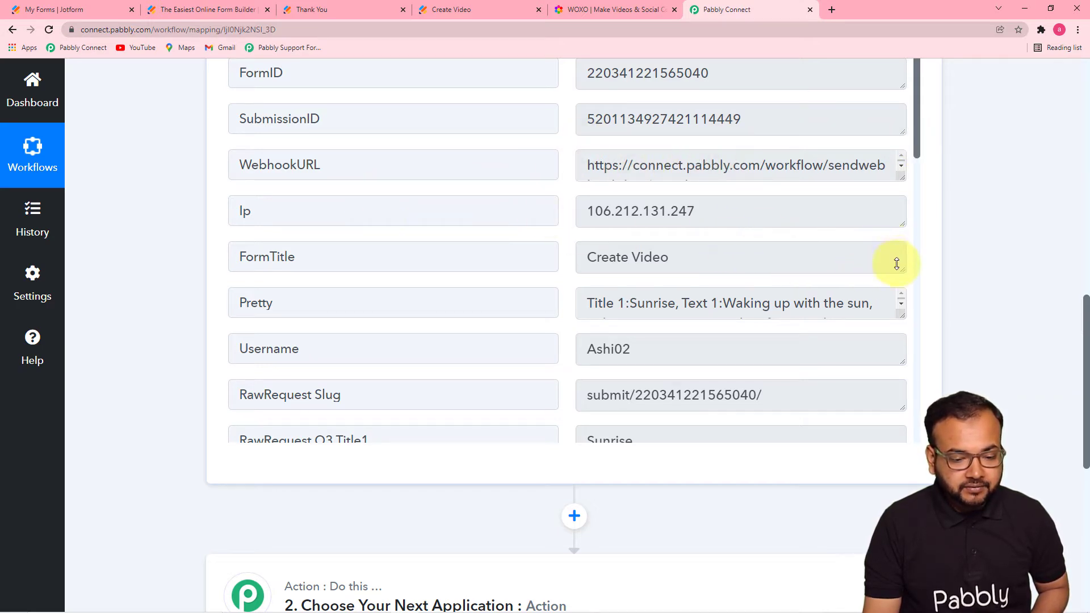
{"action": "left_click_drag", "start_coordinate": [918, 143], "coordinate": [915, 193]}
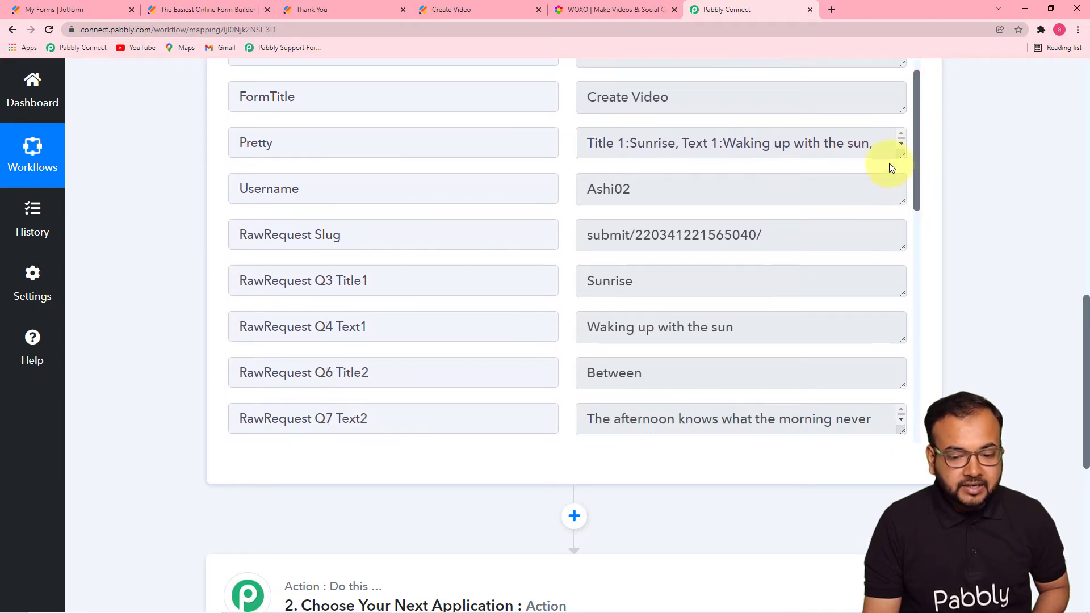
{"action": "left_click_drag", "start_coordinate": [899, 155], "coordinate": [917, 251]}
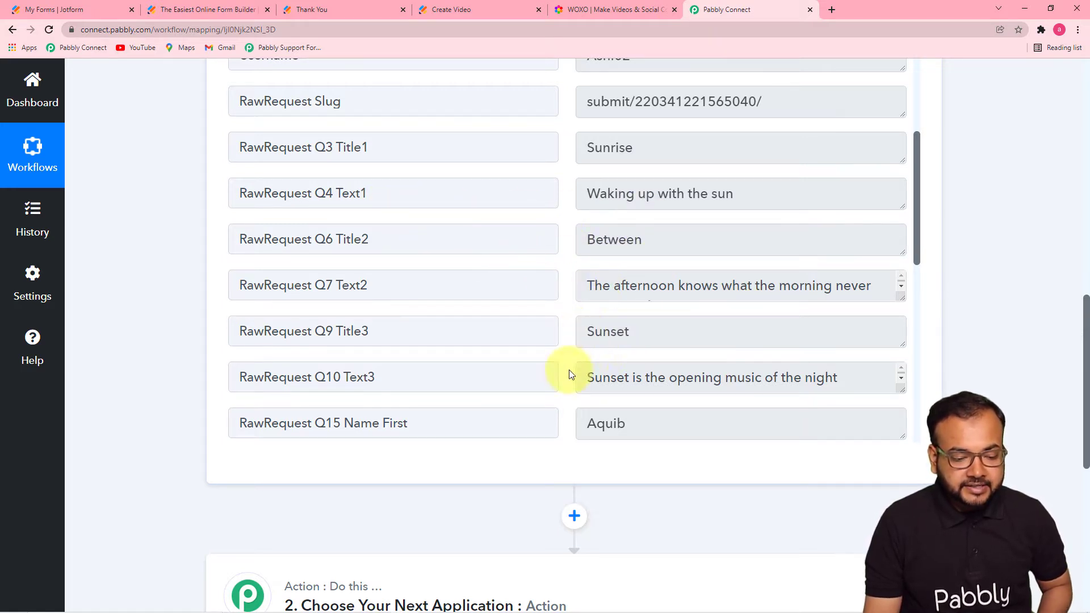
{"action": "left_click_drag", "start_coordinate": [917, 266], "coordinate": [915, 388]}
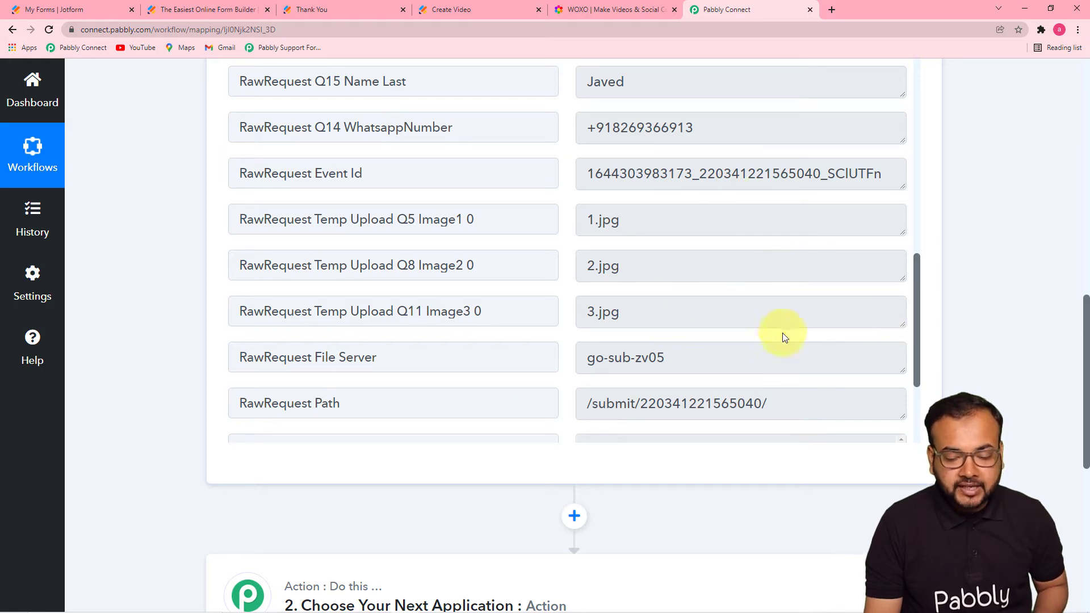
{"action": "left_click_drag", "start_coordinate": [917, 294], "coordinate": [900, 357]}
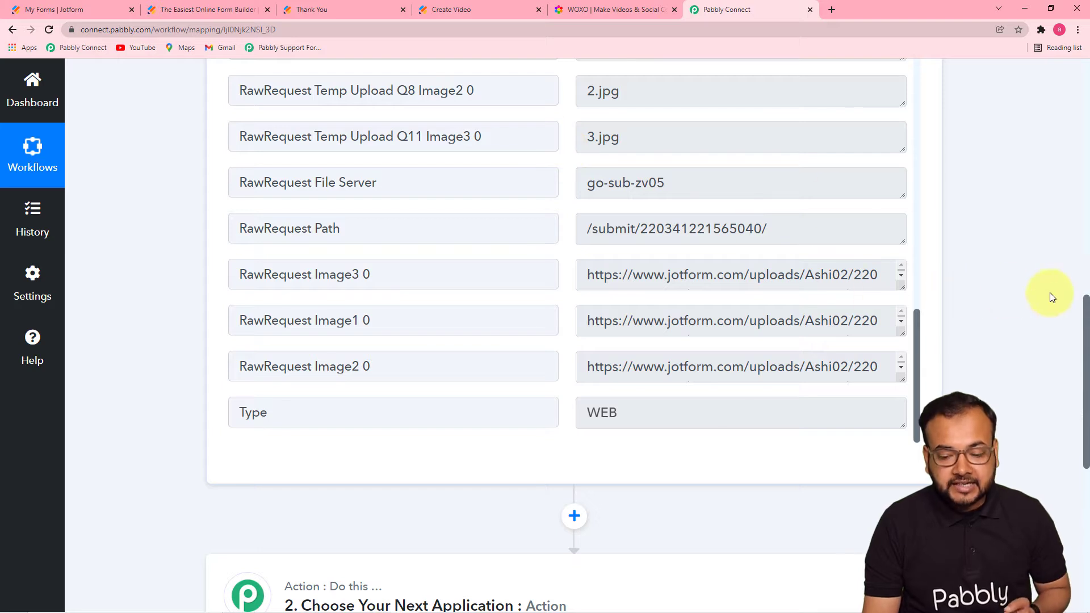
- Set the workflow's second step to the WOXO application with Generate Native Video (One) as the action event
{"action": "left_click_drag", "start_coordinate": [1087, 309], "coordinate": [1082, 401]}
{"action": "left_click", "coordinate": [565, 296]}
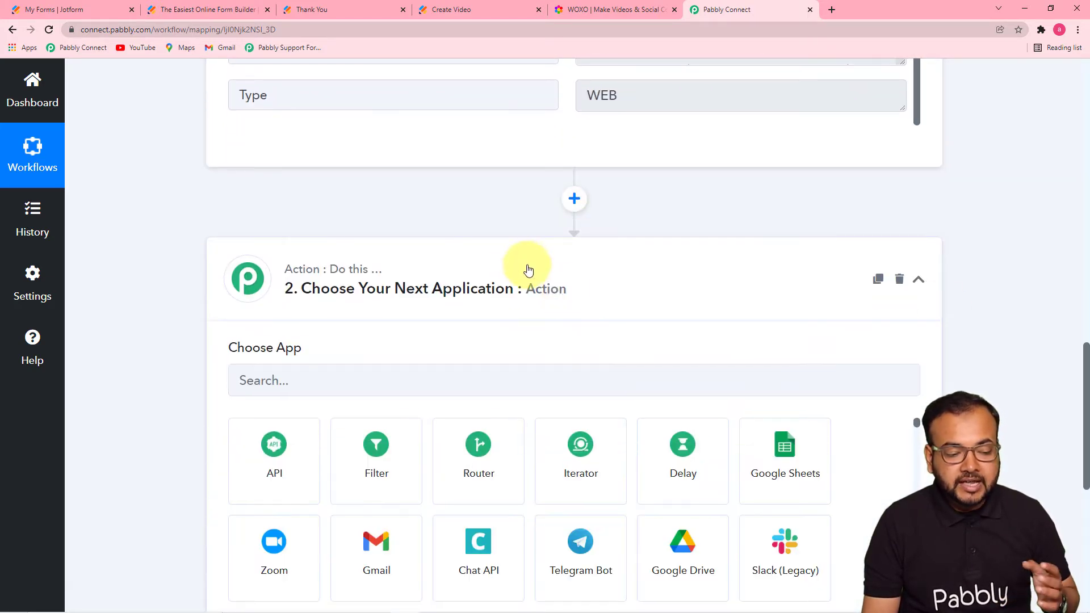
{"action": "scroll", "coordinate": [496, 248], "scroll_direction": "down", "scroll_amount": 6}
{"action": "scroll", "coordinate": [458, 205], "scroll_direction": "up", "scroll_amount": 5}
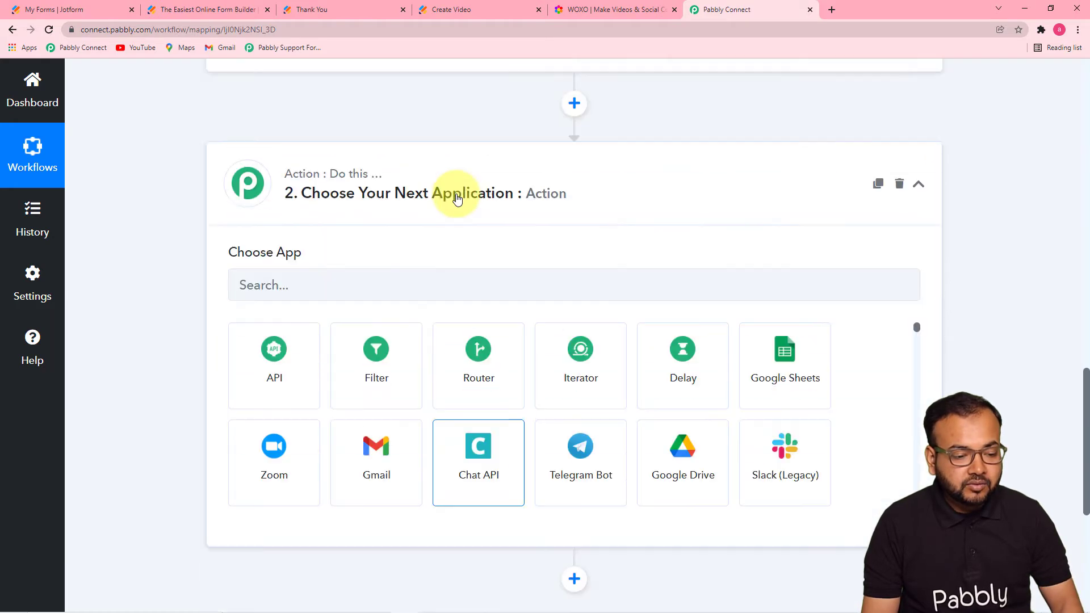
{"action": "left_click", "coordinate": [422, 320]}
{"action": "type", "text": "woxo"}
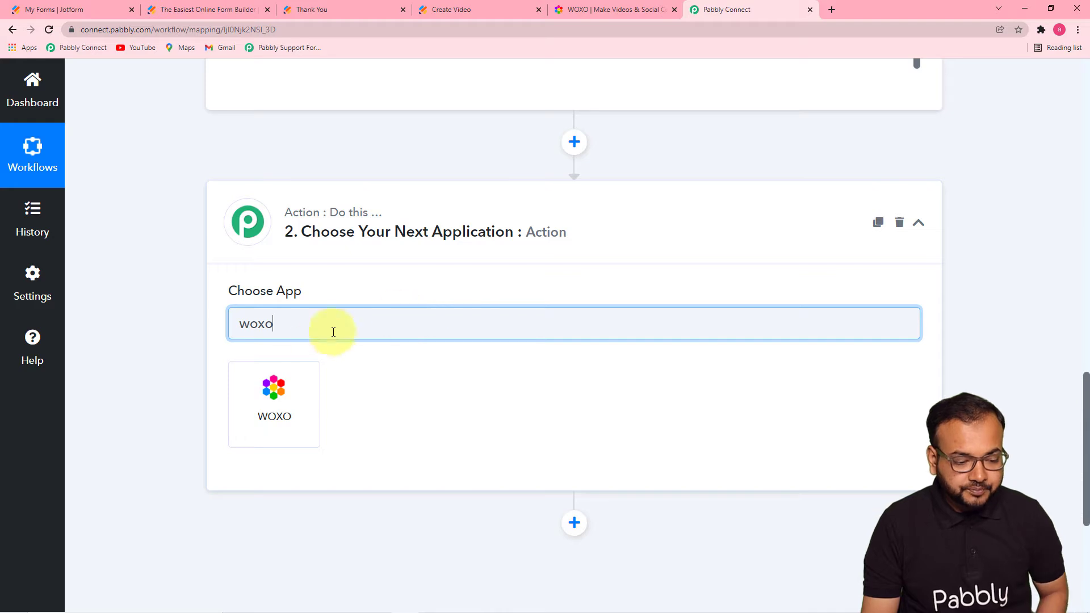
{"action": "left_click", "coordinate": [292, 389]}
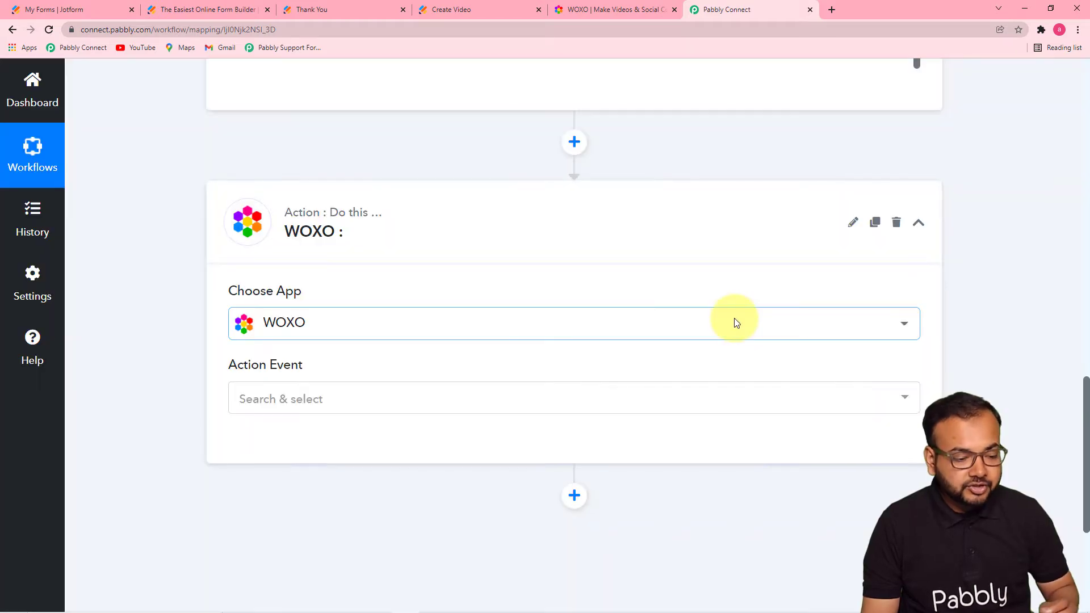
{"action": "scroll", "coordinate": [159, 214], "scroll_direction": "down", "scroll_amount": 5}
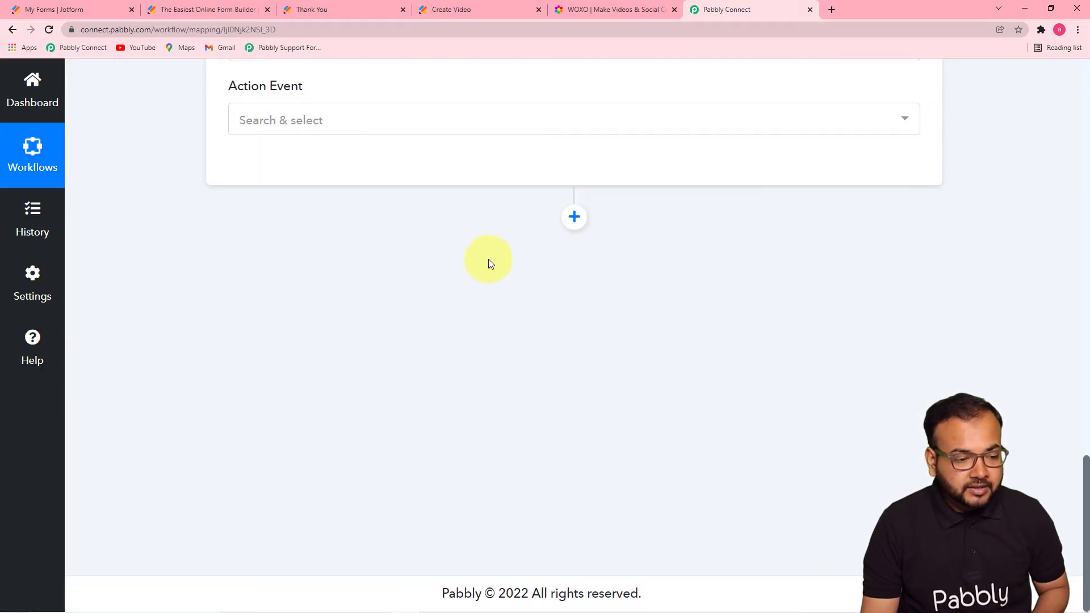
{"action": "left_click", "coordinate": [312, 126]}
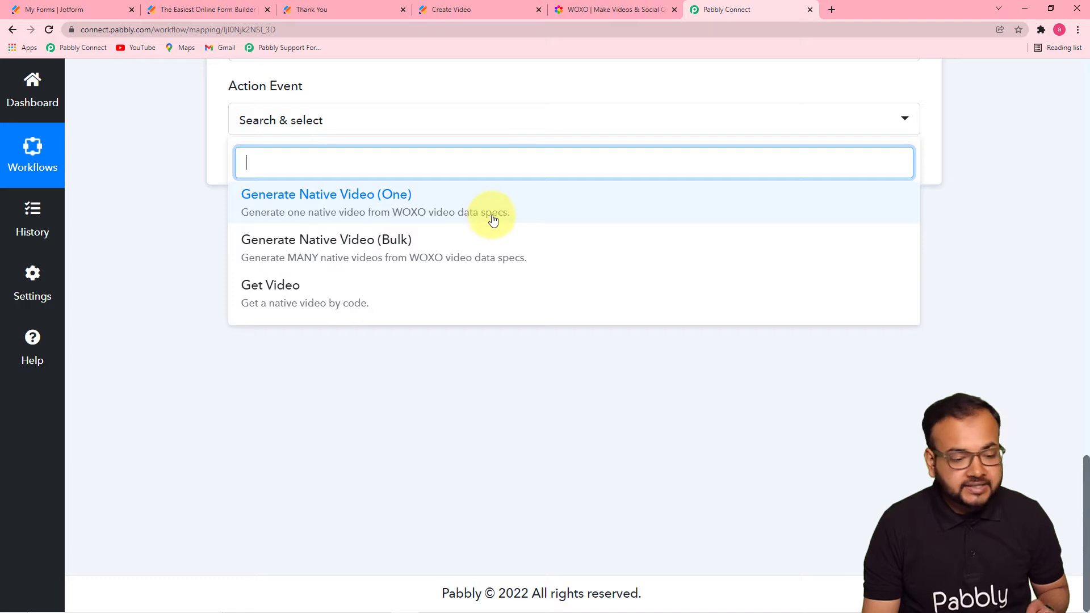
{"action": "left_click", "coordinate": [454, 199]}
- Start connecting the WOXO account and choose to add a new connection
{"action": "left_click", "coordinate": [284, 170]}
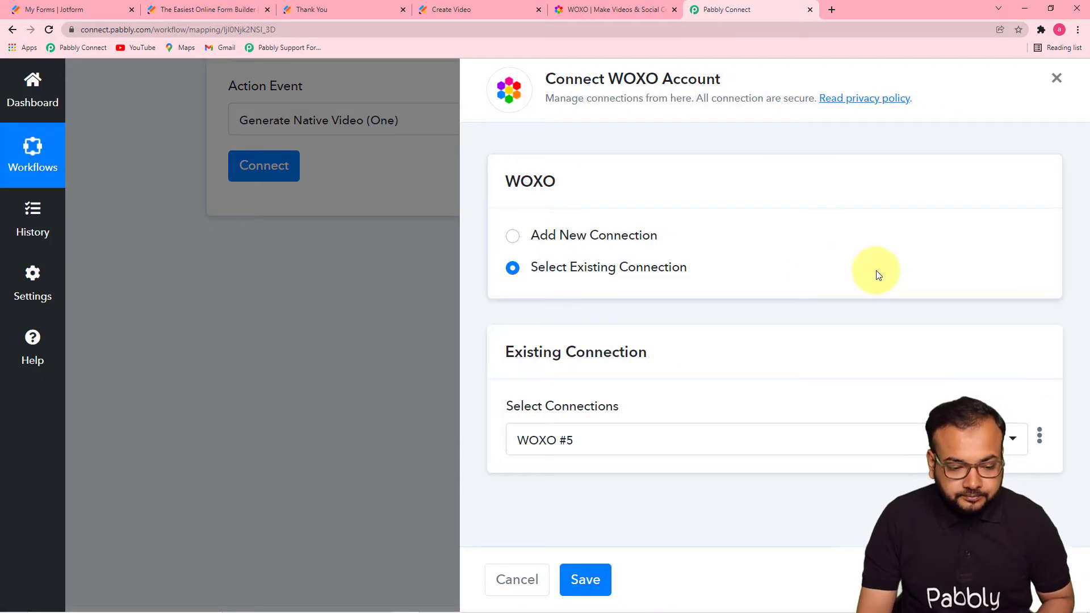
{"action": "left_click", "coordinate": [514, 236]}
{"action": "scroll", "coordinate": [567, 283], "scroll_direction": "down", "scroll_amount": 3}
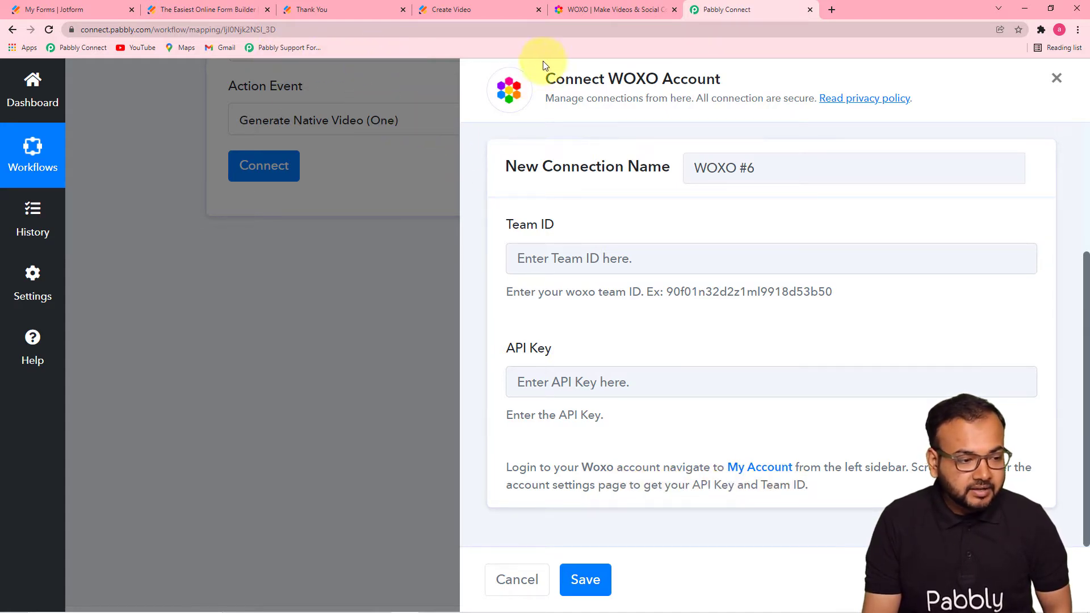
- Copy the API key from the WOXO account settings and paste it as the API Key of the new Pabbly Connect connection
{"action": "left_click", "coordinate": [597, 11]}
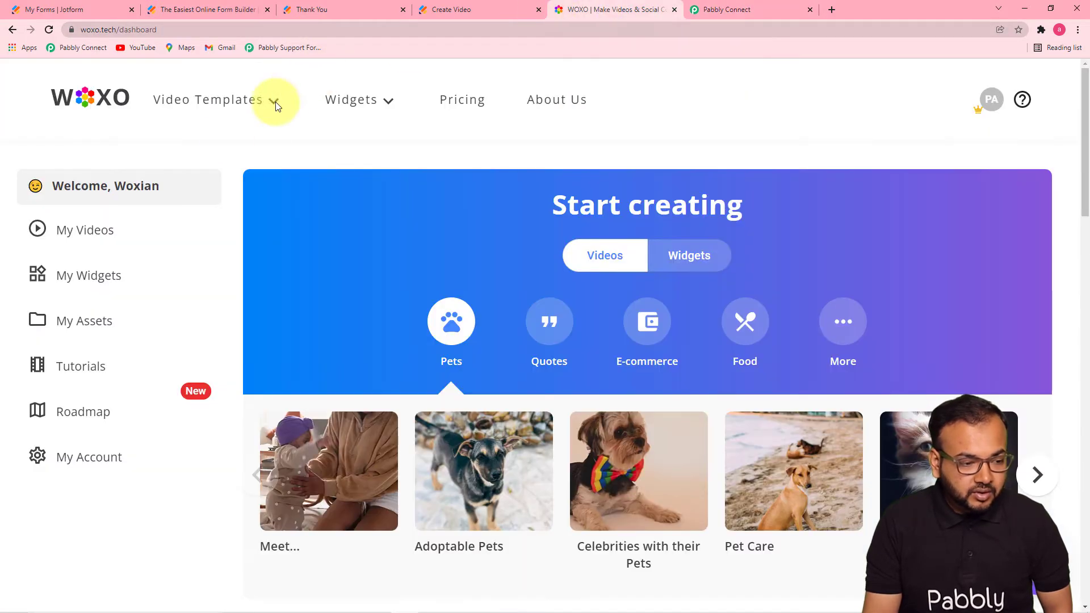
{"action": "left_click", "coordinate": [993, 103]}
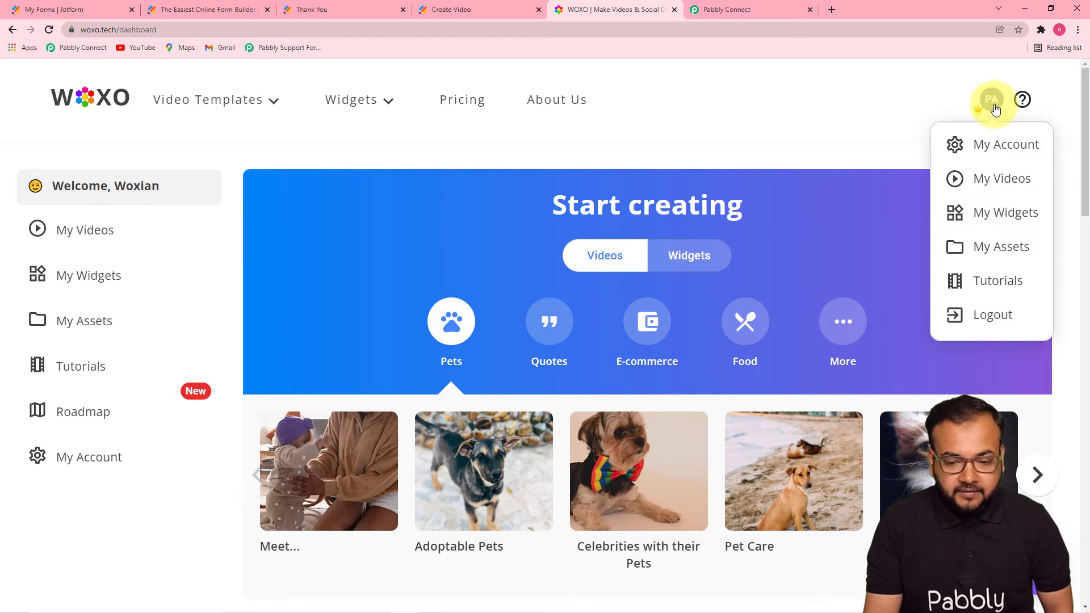
{"action": "left_click", "coordinate": [1006, 151]}
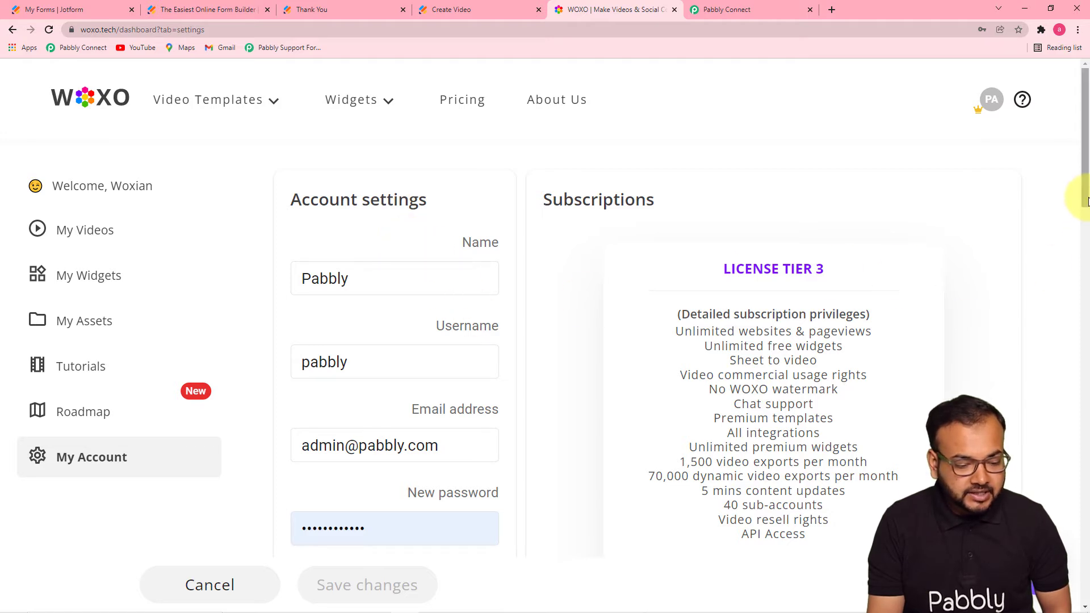
{"action": "left_click_drag", "start_coordinate": [1086, 200], "coordinate": [1085, 552]}
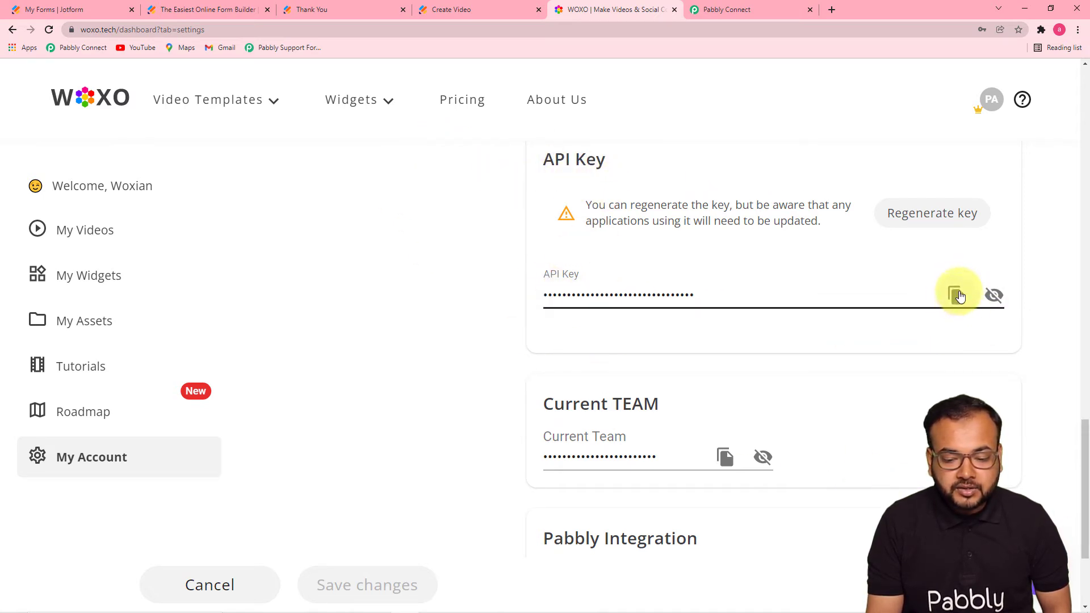
{"action": "left_click", "coordinate": [714, 9]}
{"action": "right_click", "coordinate": [626, 377]}
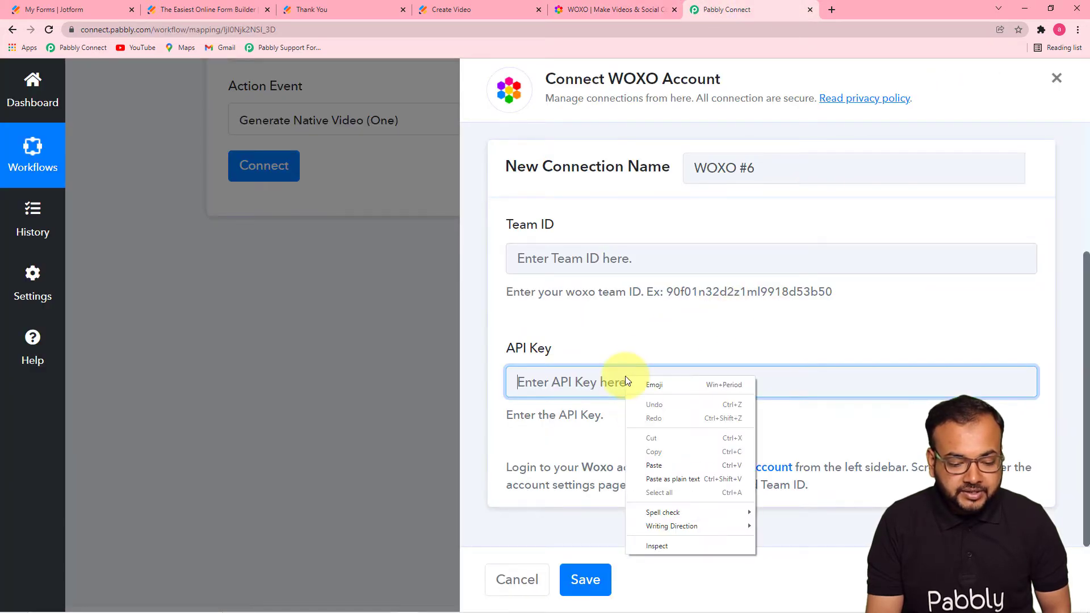
{"action": "left_click", "coordinate": [654, 466]}
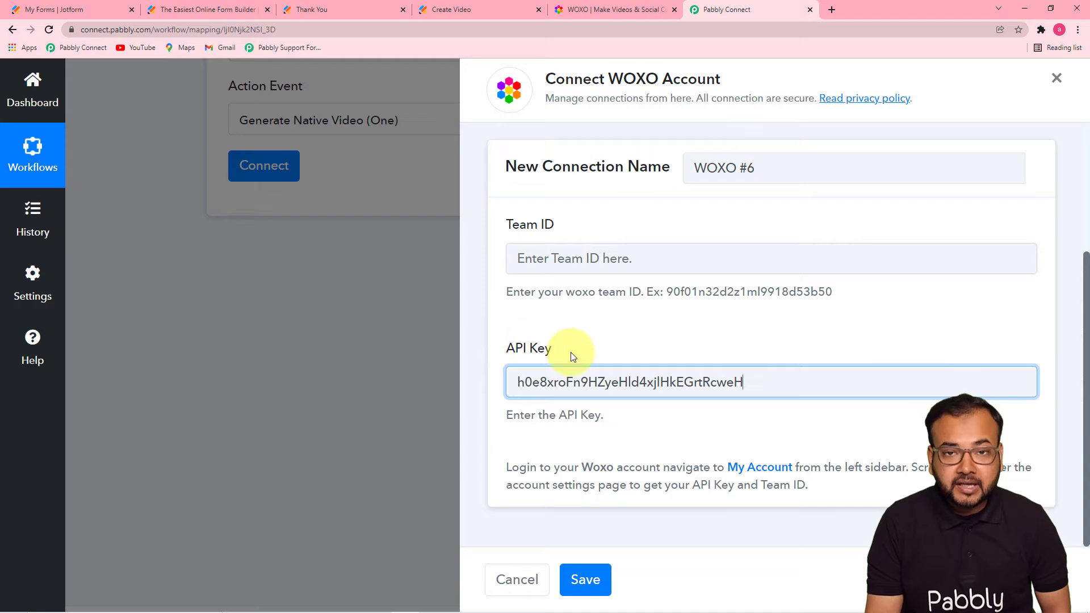
- Copy the Current Team ID from WOXO, paste it as the Team ID in Pabbly Connect, and save the connection
{"action": "left_click", "coordinate": [588, 10]}
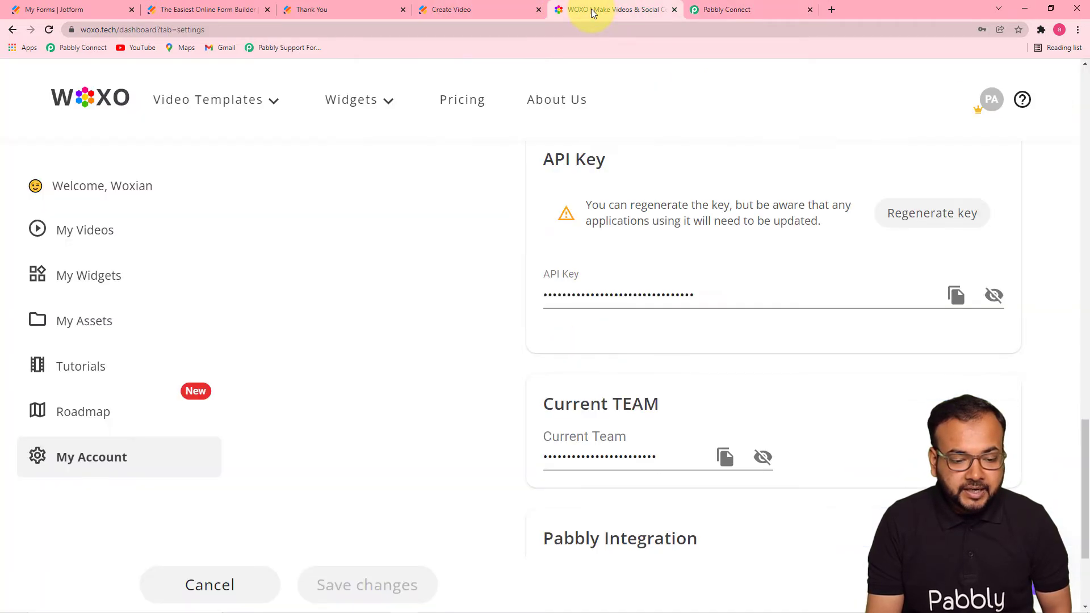
{"action": "left_click", "coordinate": [725, 464]}
{"action": "left_click", "coordinate": [726, 10]}
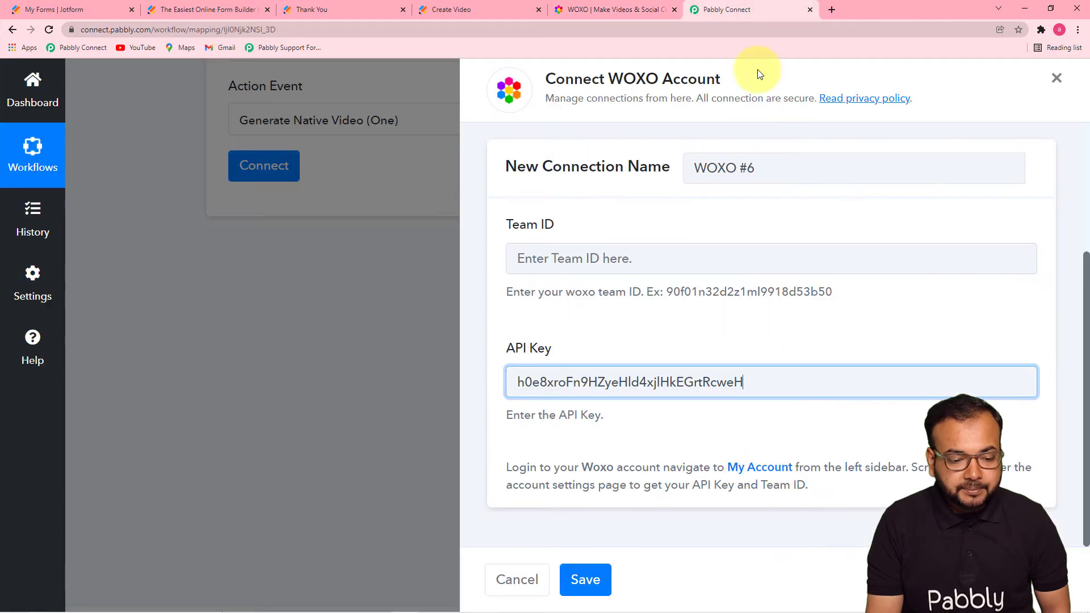
{"action": "right_click", "coordinate": [574, 259]}
{"action": "left_click", "coordinate": [603, 347]}
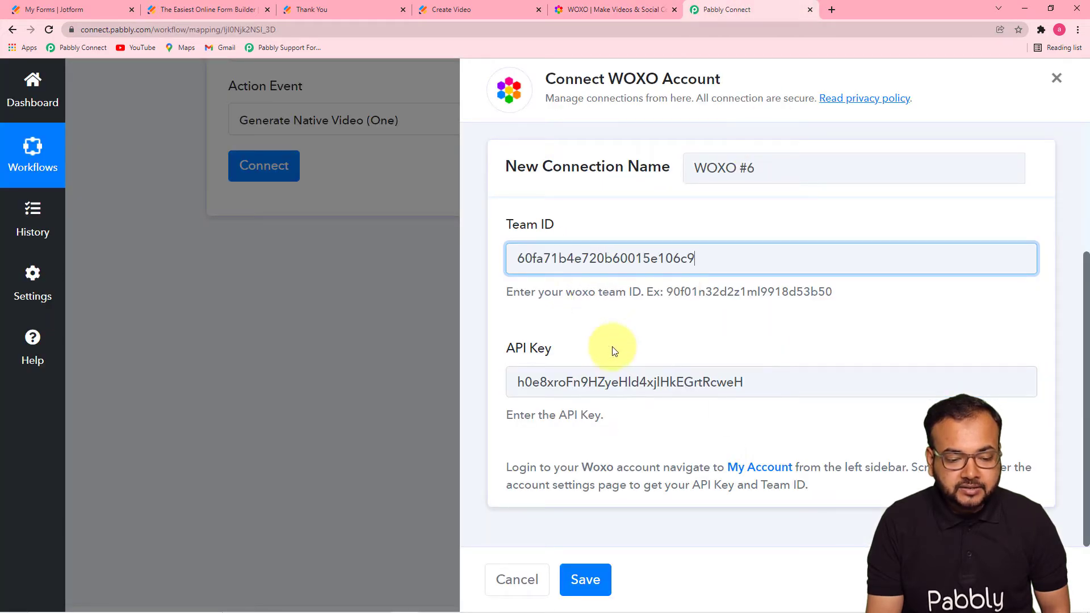
{"action": "left_click", "coordinate": [593, 576]}
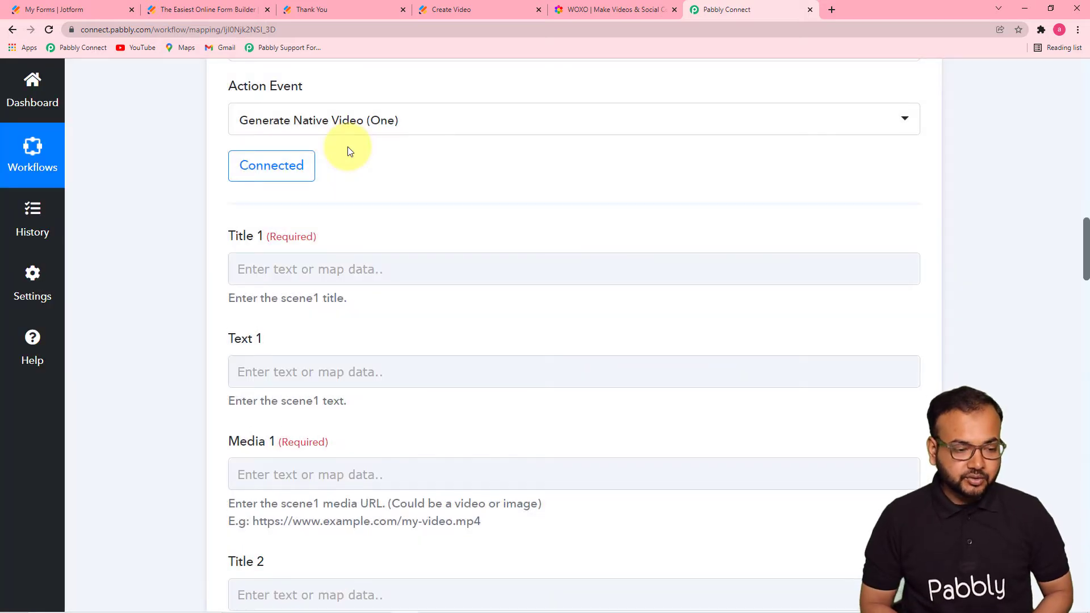
{"action": "mouse_move", "coordinate": [1086, 233]}
{"action": "left_mouse_down"}
{"action": "mouse_move", "coordinate": [1086, 182]}
{"action": "mouse_move", "coordinate": [1086, 250]}
{"action": "left_mouse_up"}
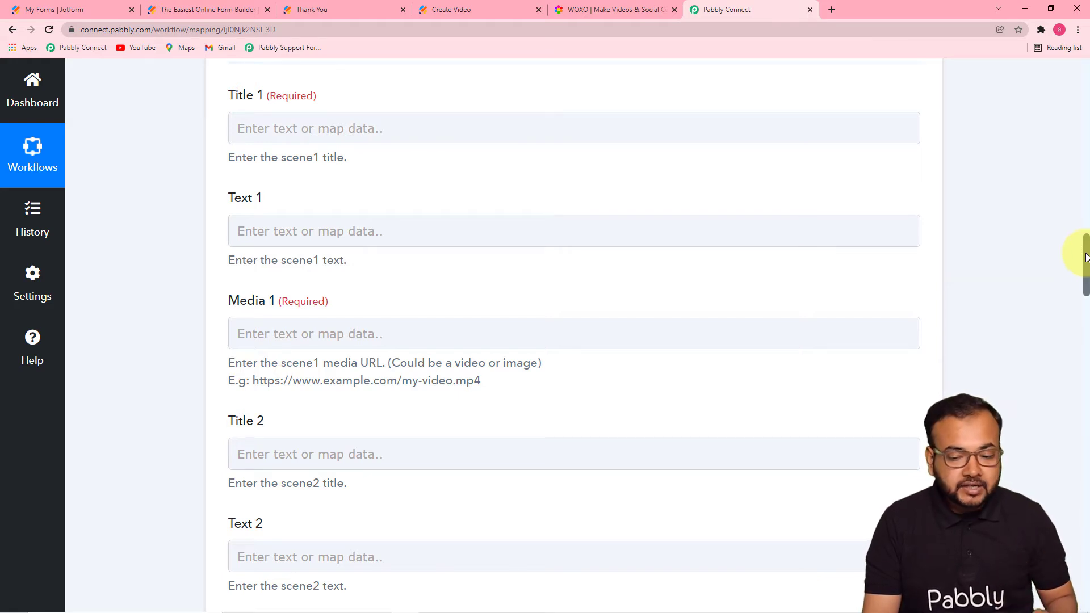
- Map the WOXO Title 1 field to RawRequest Q3 Title1 from the JotForm New Response data
{"action": "left_click_drag", "start_coordinate": [1085, 257], "coordinate": [1084, 151]}
{"action": "left_click_drag", "start_coordinate": [917, 448], "coordinate": [944, 249]}
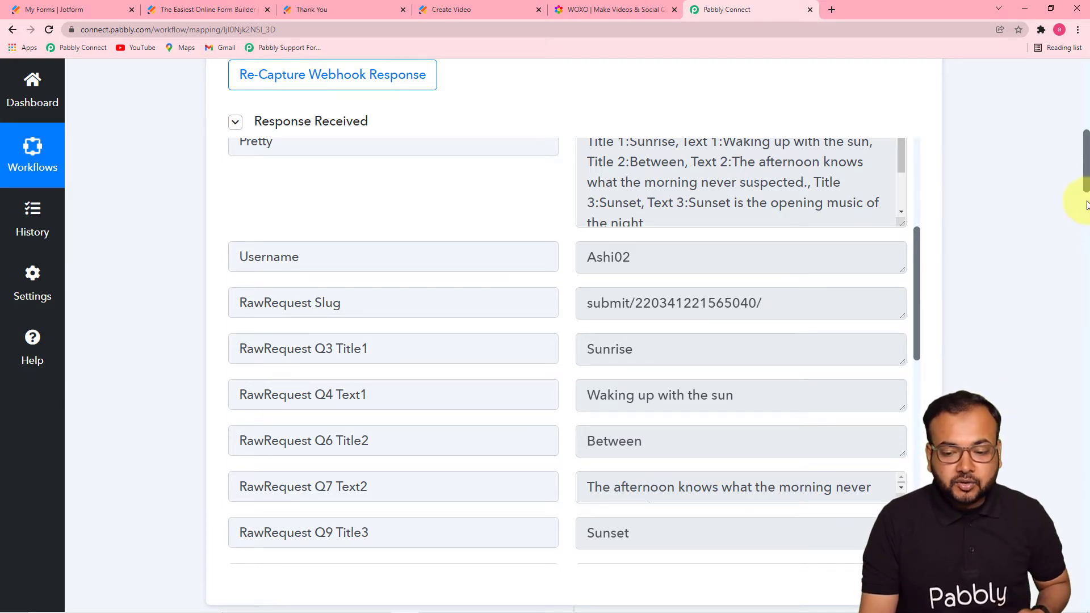
{"action": "left_click_drag", "start_coordinate": [1085, 165], "coordinate": [1080, 267]}
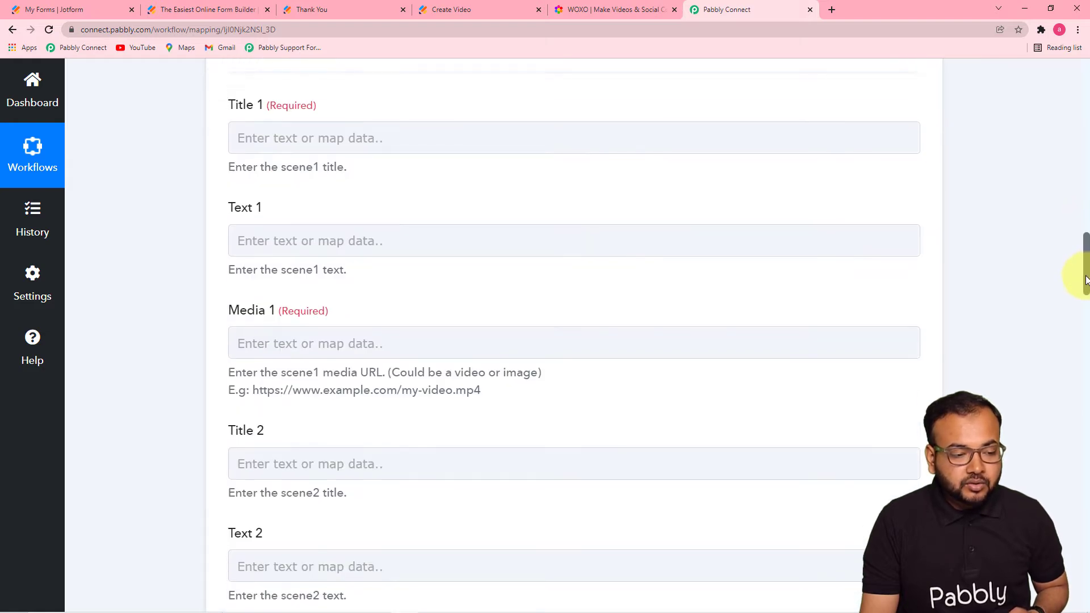
{"action": "left_click", "coordinate": [483, 138]}
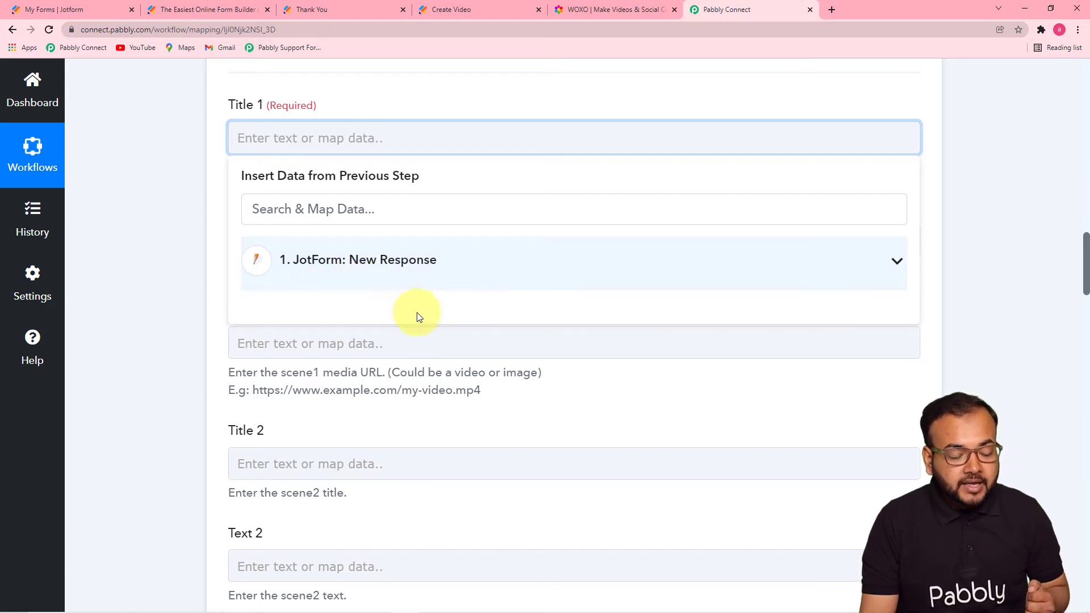
{"action": "left_click", "coordinate": [449, 274]}
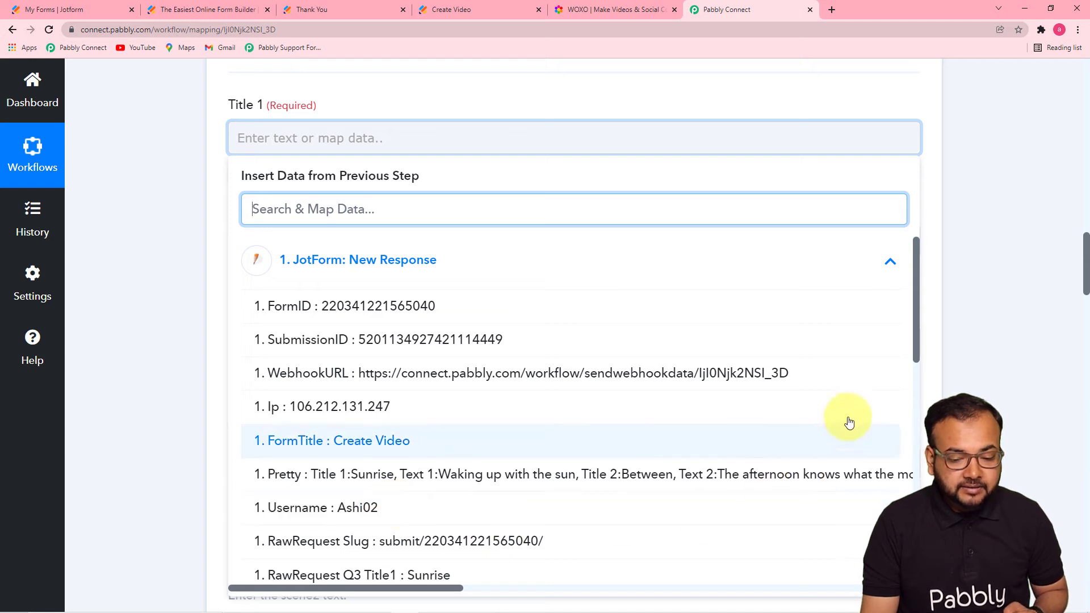
{"action": "left_click_drag", "start_coordinate": [914, 335], "coordinate": [912, 425]}
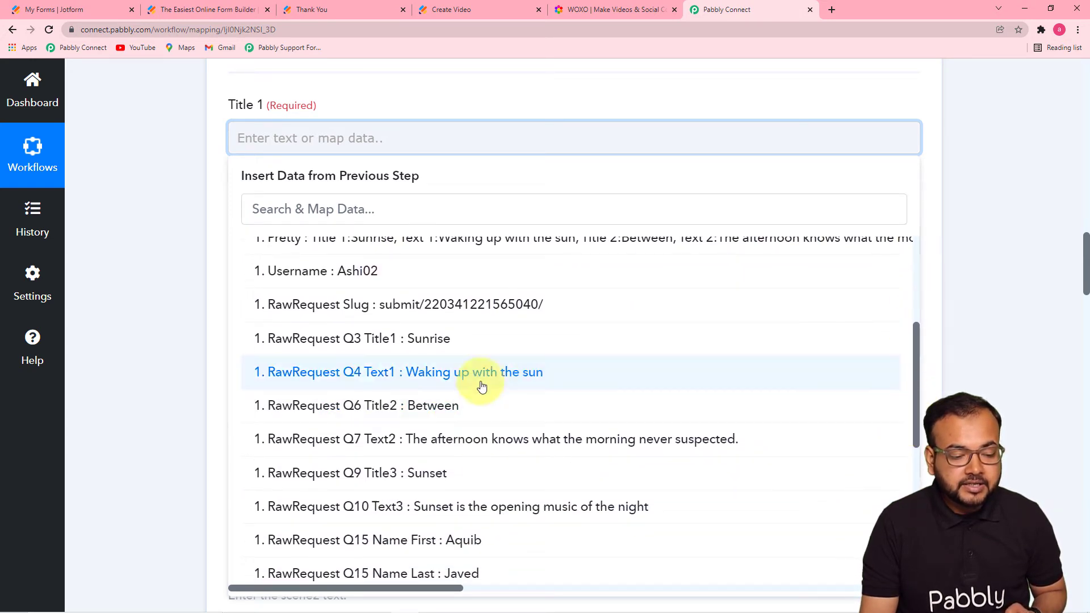
{"action": "left_click", "coordinate": [449, 339]}
{"action": "left_click", "coordinate": [171, 243]}
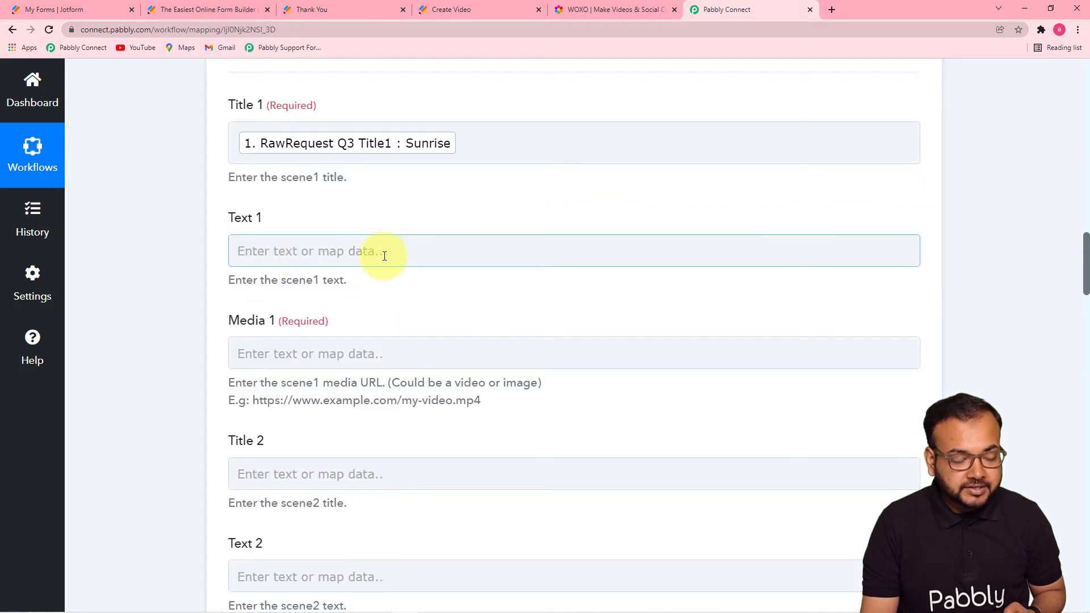
- Map the Text 1 field to RawRequest Q4 Text1 from the JotForm response
{"action": "scroll", "coordinate": [386, 256], "scroll_direction": "down", "scroll_amount": 2}
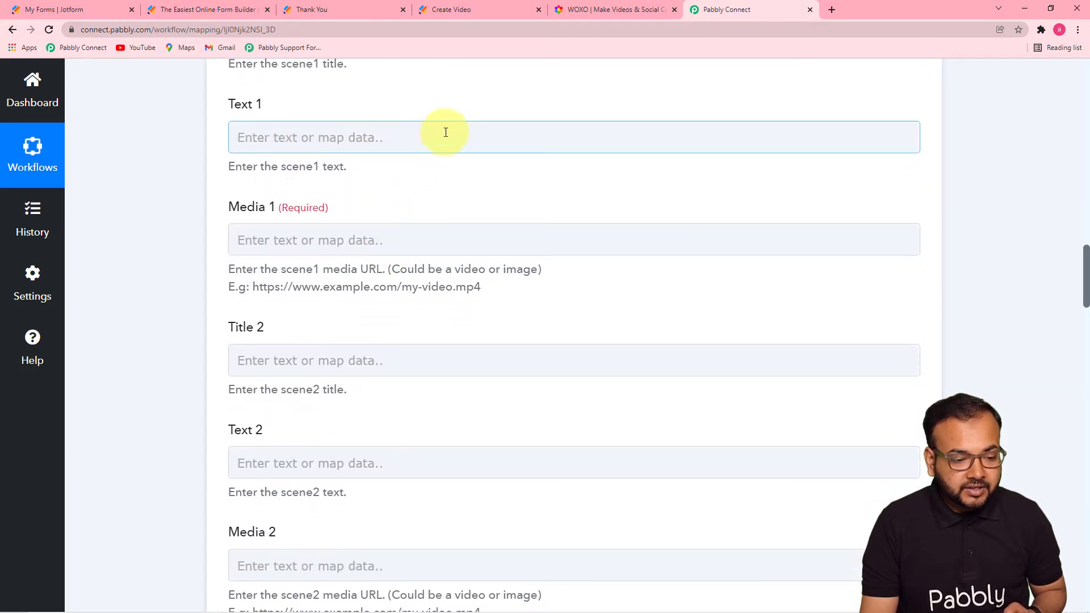
{"action": "left_click", "coordinate": [445, 135]}
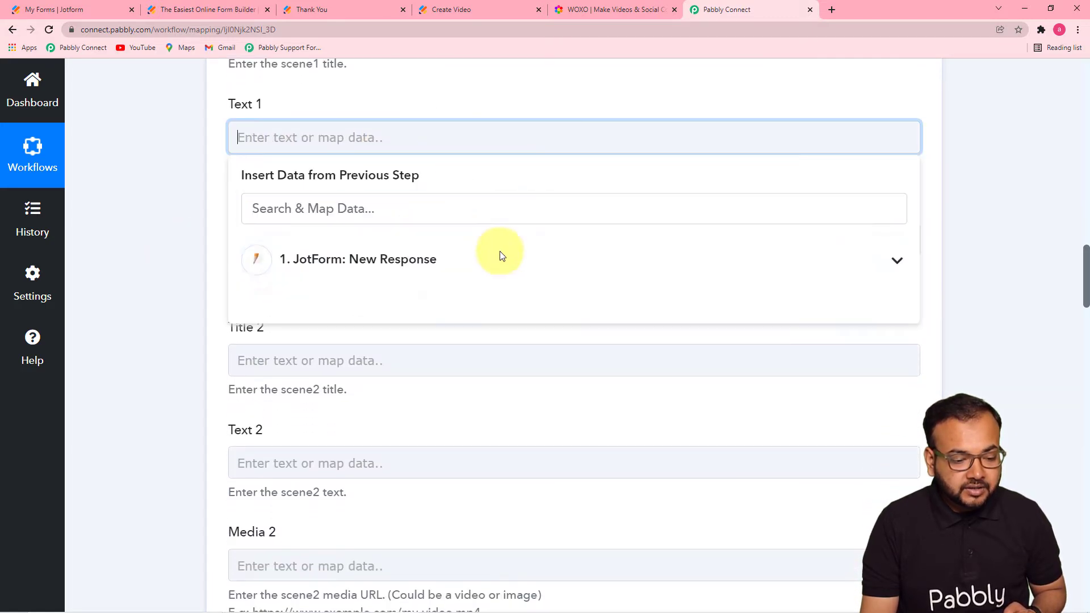
{"action": "left_click", "coordinate": [427, 266]}
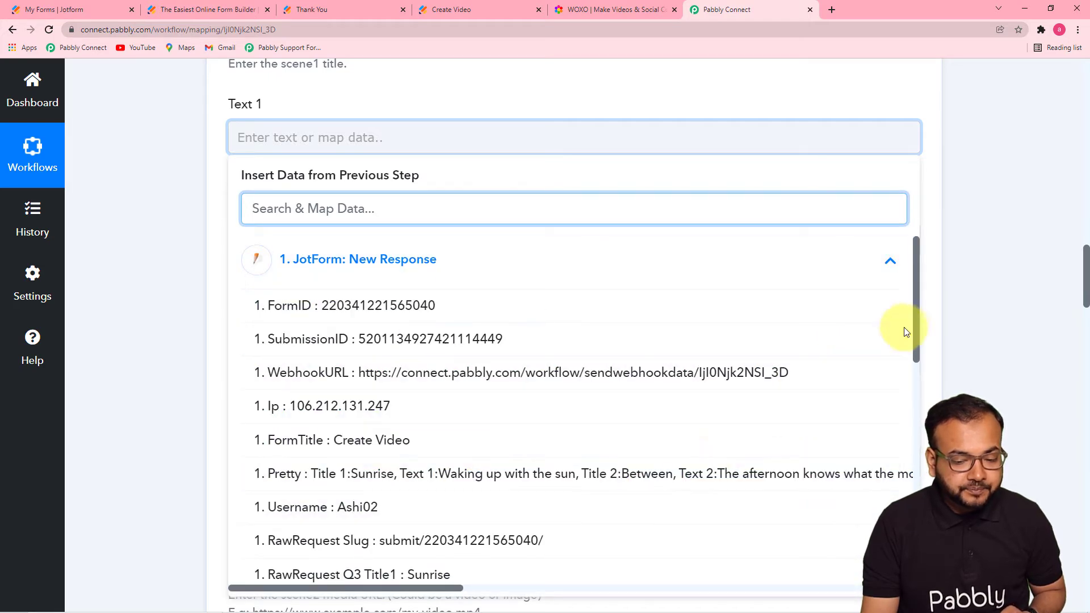
{"action": "left_click_drag", "start_coordinate": [914, 321], "coordinate": [916, 380]}
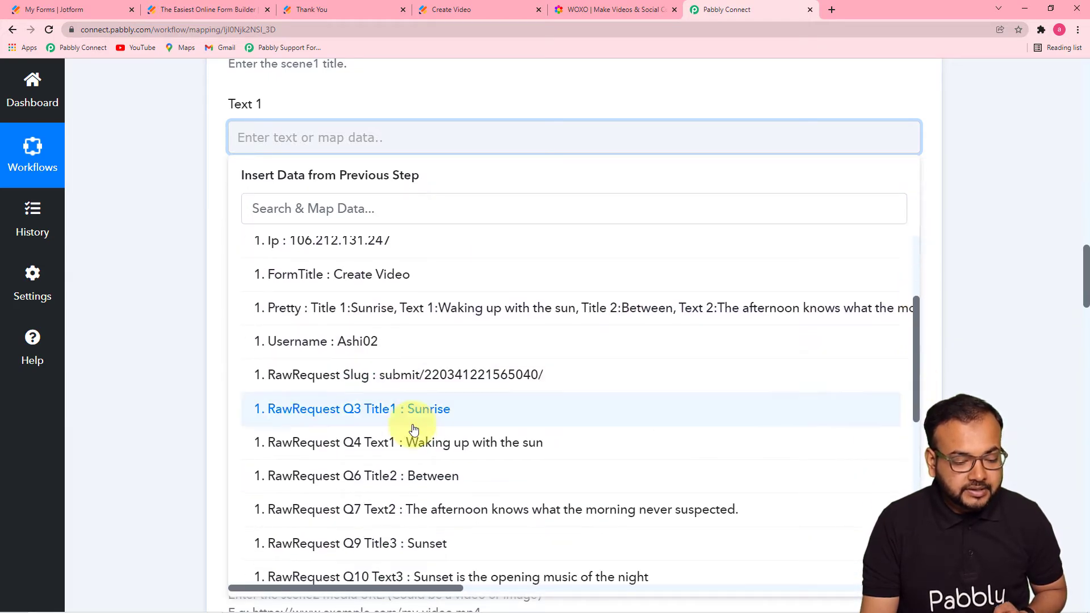
{"action": "left_click", "coordinate": [451, 450]}
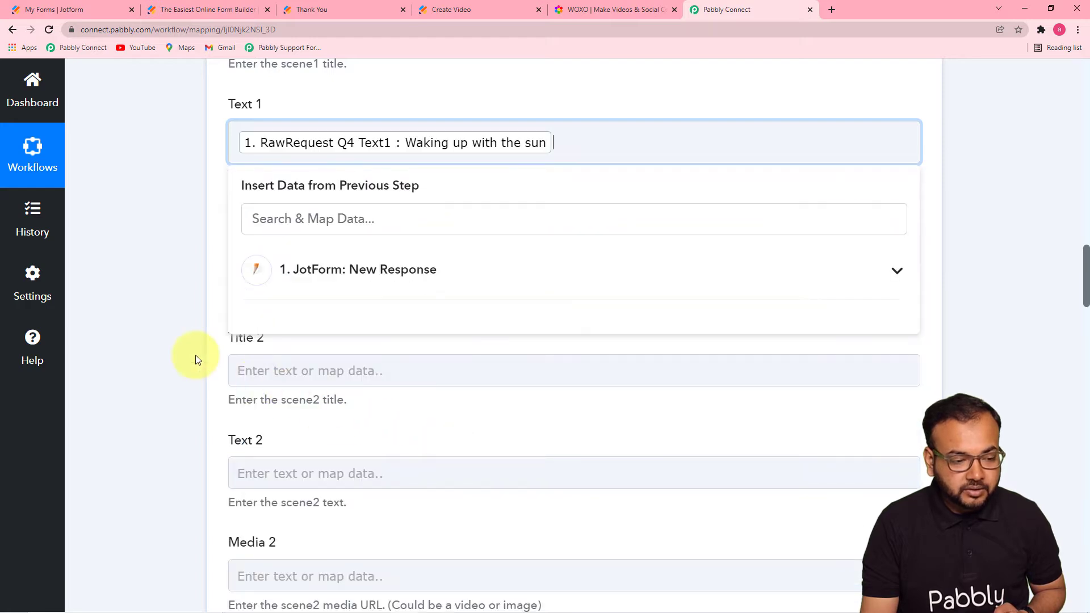
{"action": "left_click", "coordinate": [195, 357]}
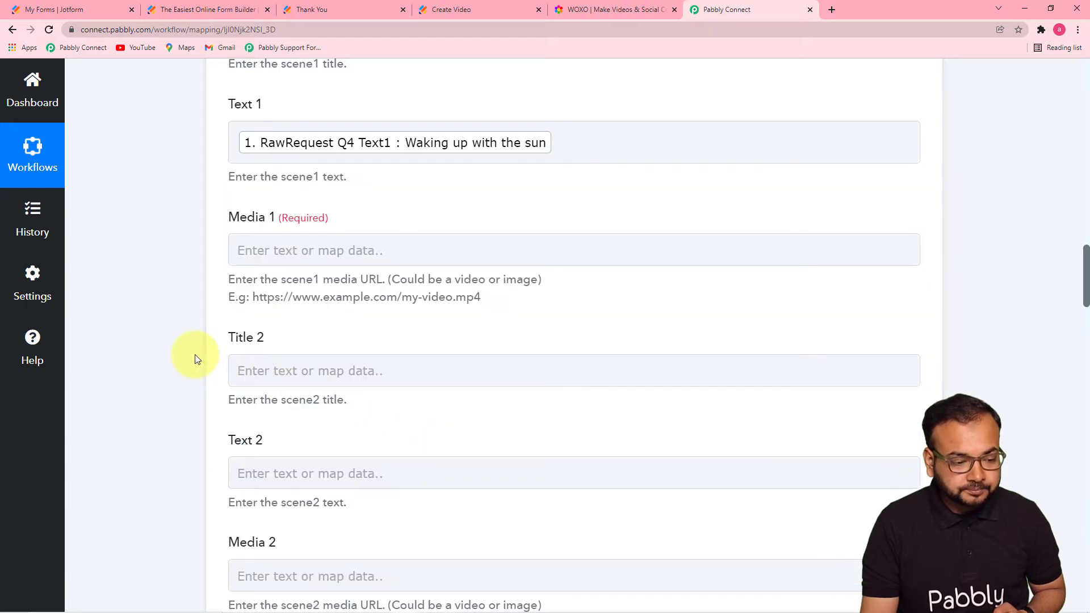
{"action": "left_click", "coordinate": [472, 249]}
{"action": "left_click", "coordinate": [518, 369]}
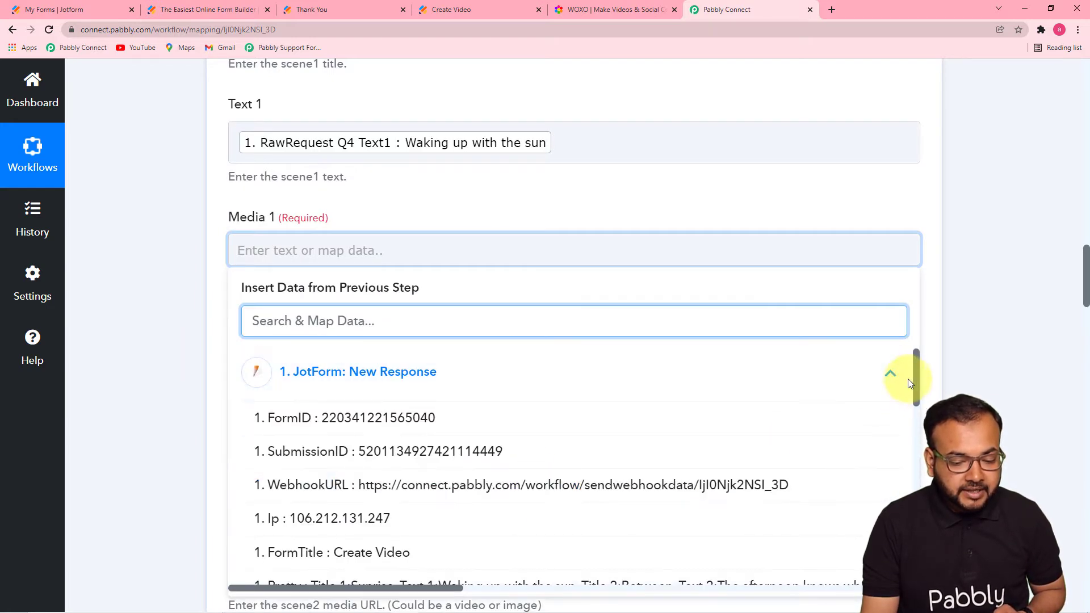
{"action": "left_click_drag", "start_coordinate": [915, 371], "coordinate": [894, 501]}
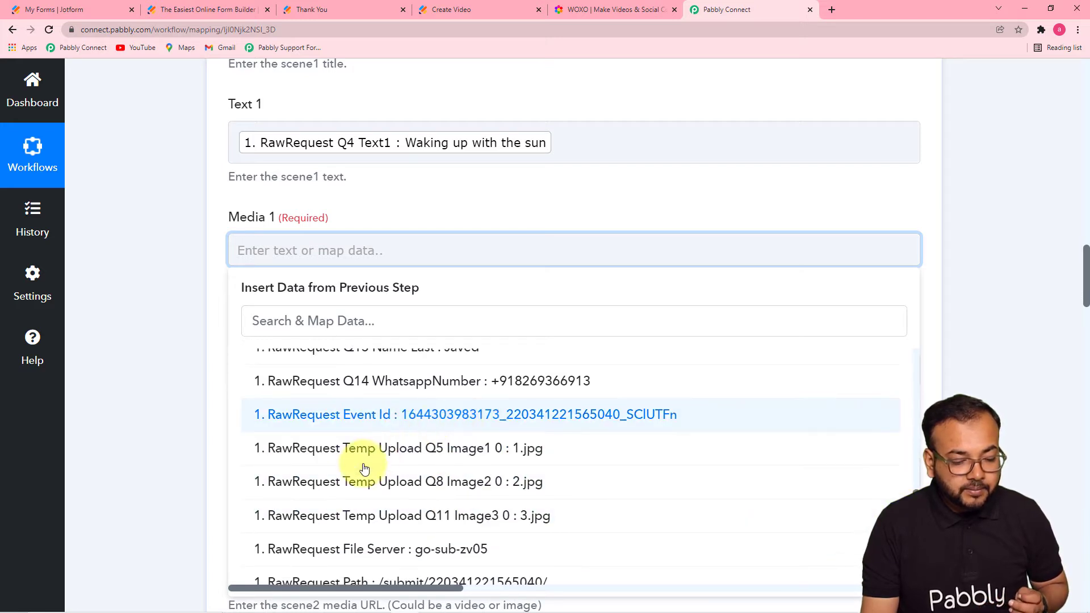
{"action": "left_click", "coordinate": [511, 460]}
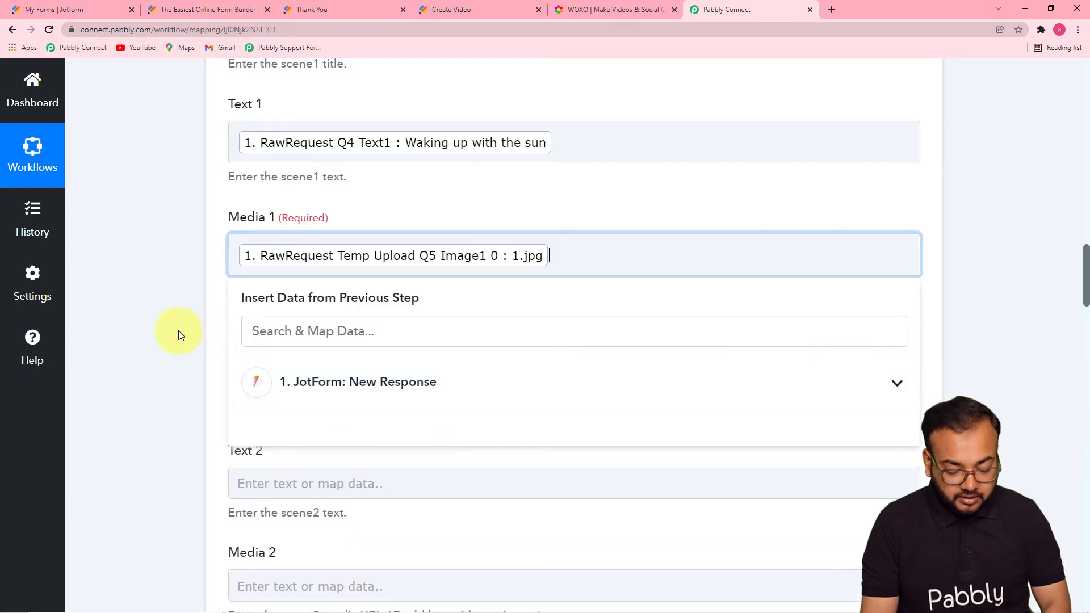
{"action": "key", "text": "BackSpace"}
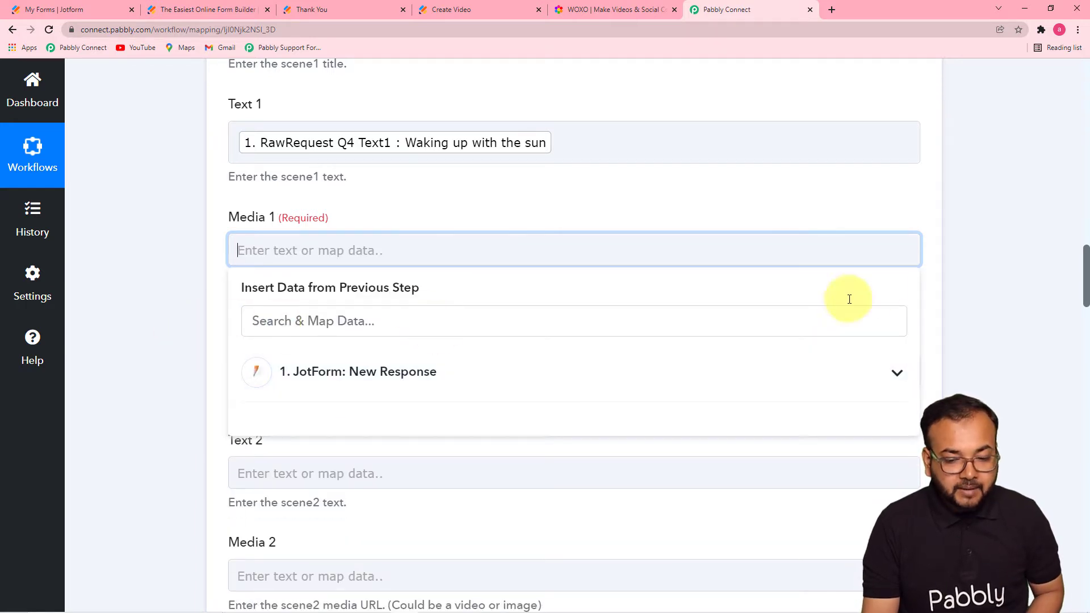
- Map the Media 1 field to RawRequest Image1 0, the uploaded image's URL, from the JotForm response
{"action": "scroll", "coordinate": [1082, 270], "scroll_direction": "down", "scroll_amount": 4}
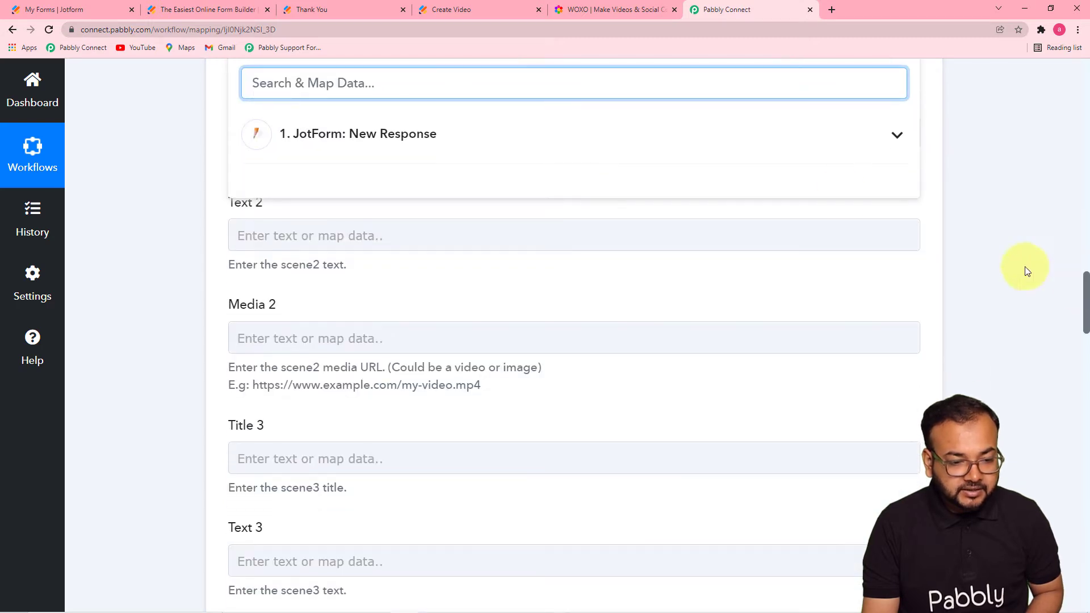
{"action": "left_click", "coordinate": [703, 139]}
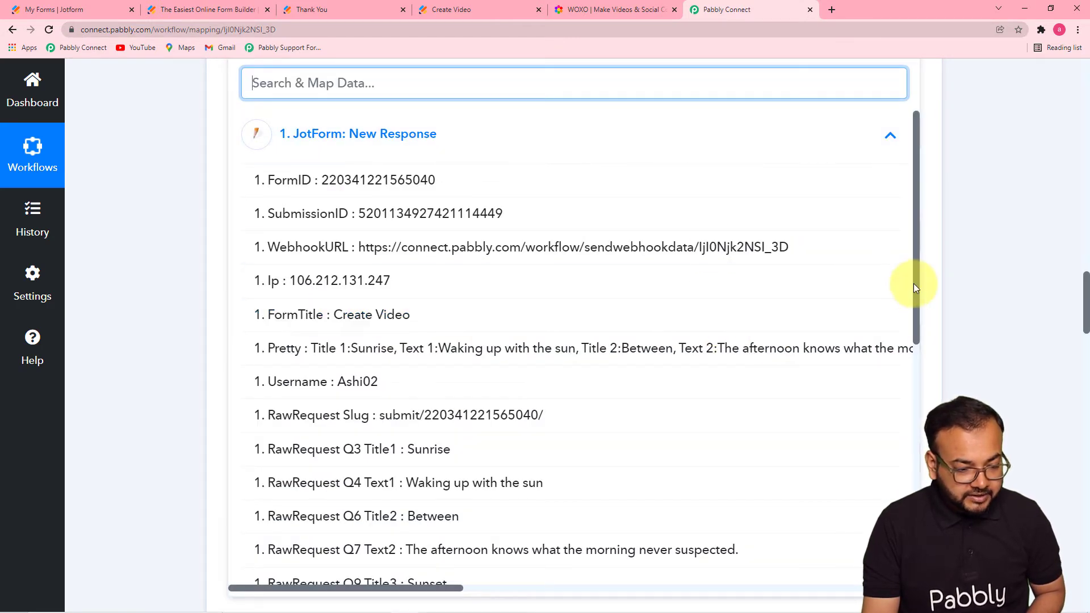
{"action": "left_click_drag", "start_coordinate": [915, 287], "coordinate": [902, 529]}
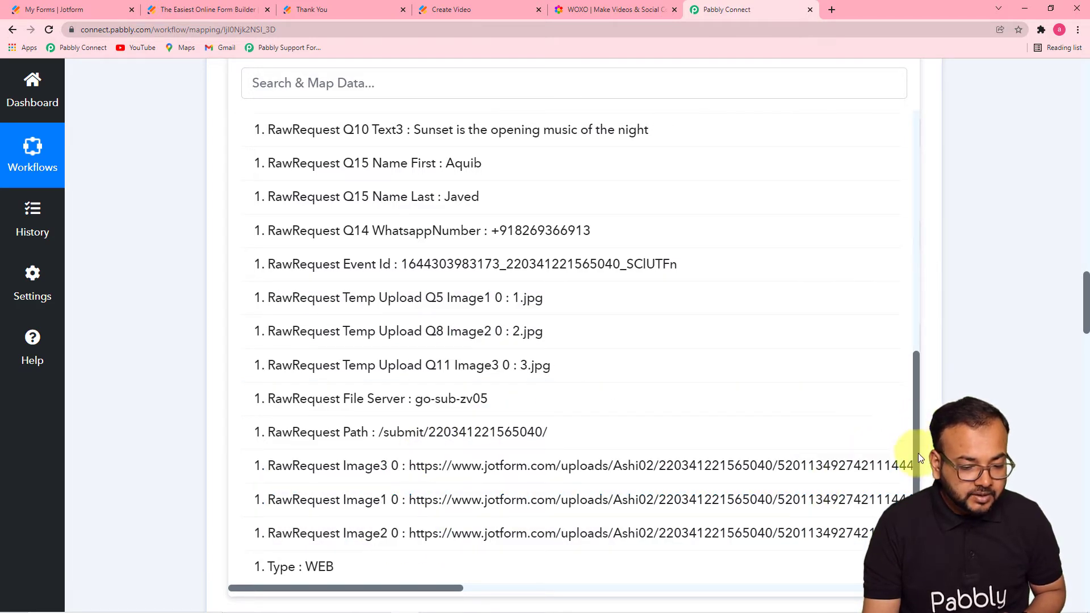
{"action": "left_click", "coordinate": [486, 504]}
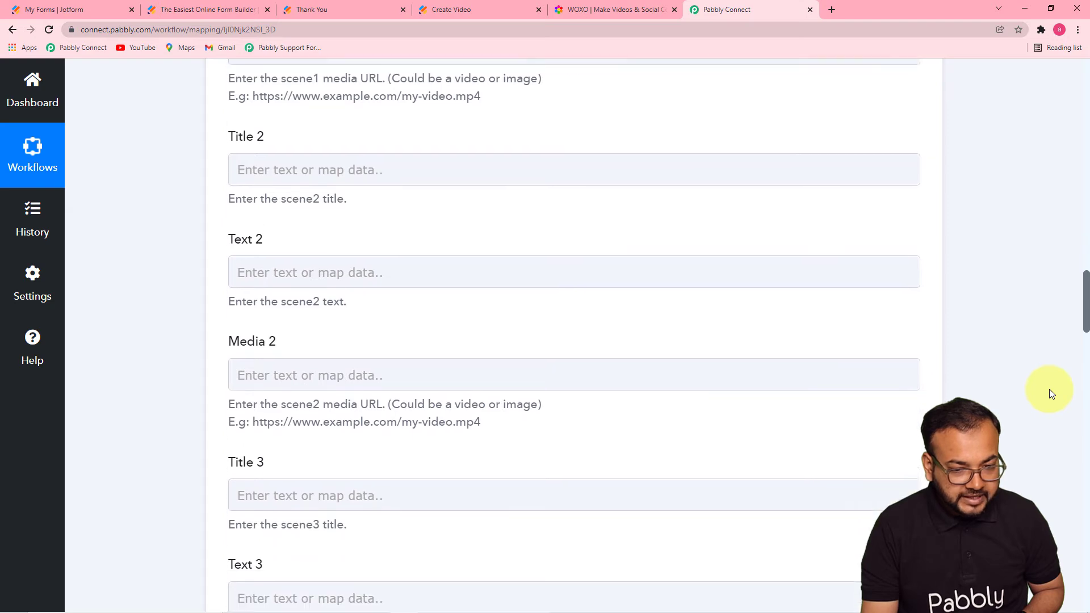
{"action": "scroll", "coordinate": [779, 141], "scroll_direction": "up", "scroll_amount": 4}
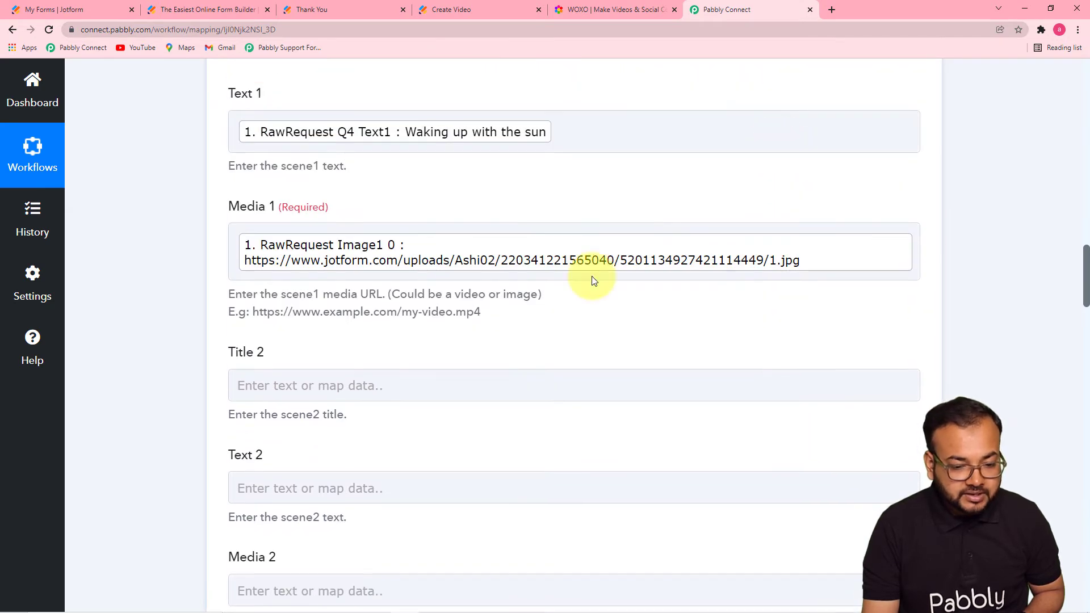
{"action": "scroll", "coordinate": [709, 296], "scroll_direction": "down", "scroll_amount": 4}
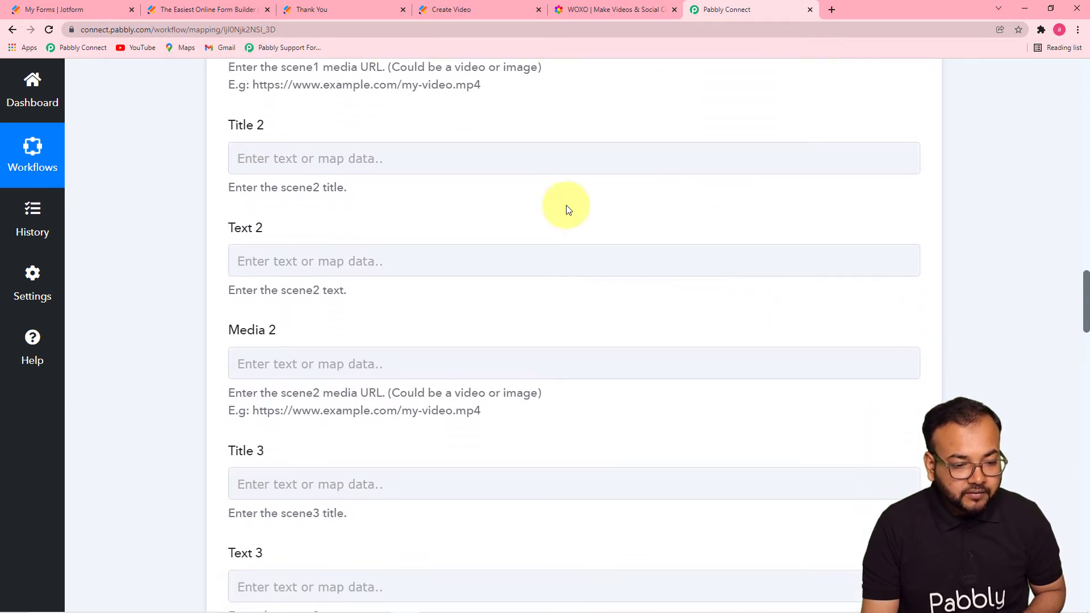
- Map the Title 2 field to RawRequest Q6 Title2 from the JotForm response
{"action": "left_click", "coordinate": [511, 157]}
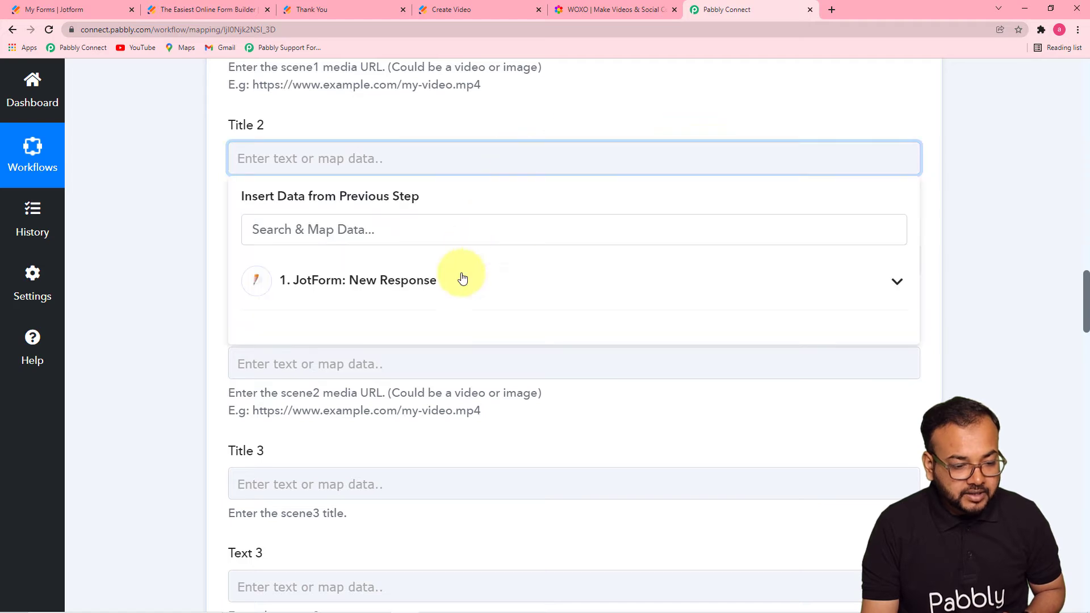
{"action": "left_click", "coordinate": [453, 290]}
{"action": "left_click_drag", "start_coordinate": [916, 352], "coordinate": [916, 460]}
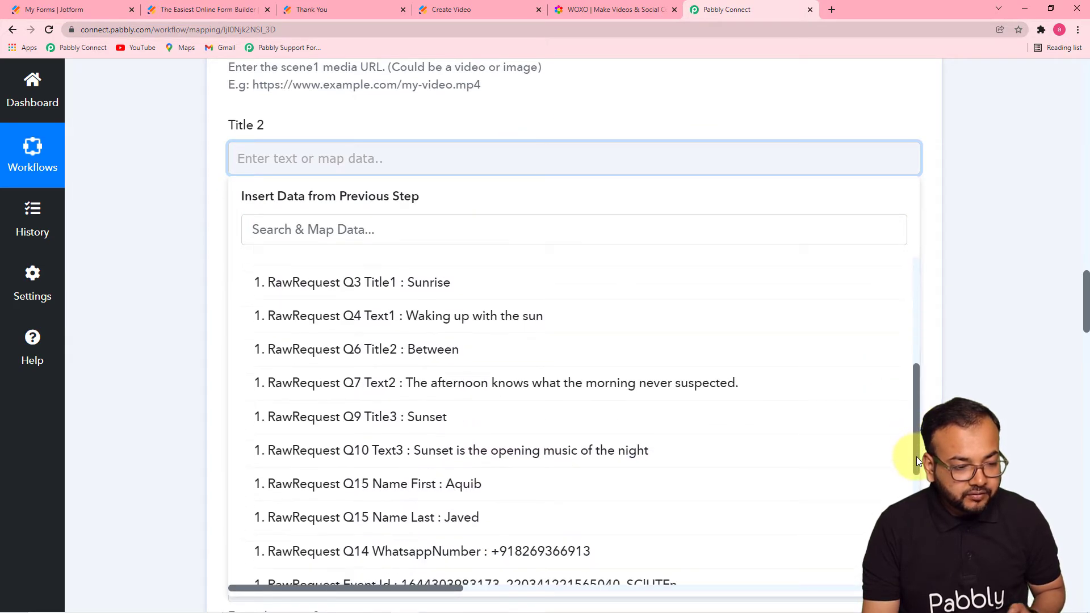
{"action": "left_click", "coordinate": [442, 359]}
{"action": "left_click", "coordinate": [154, 243]}
- Fill the scene 2 text field, Text 2, with RawRequest Q6 Title2 from the JotForm response
{"action": "scroll", "coordinate": [693, 318], "scroll_direction": "down", "scroll_amount": 2}
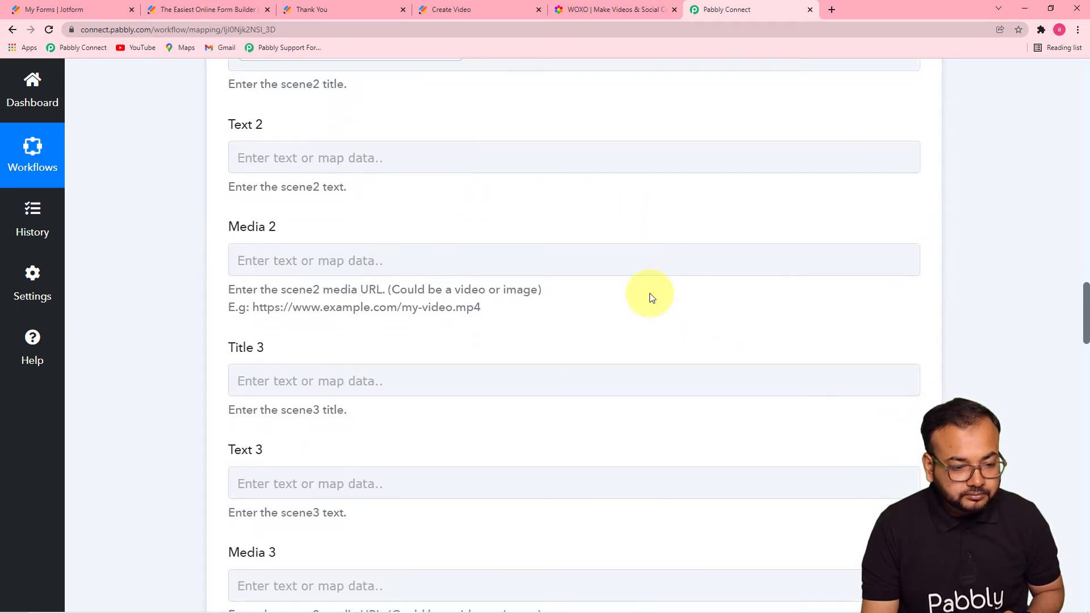
{"action": "left_click", "coordinate": [586, 163]}
{"action": "left_click", "coordinate": [793, 300]}
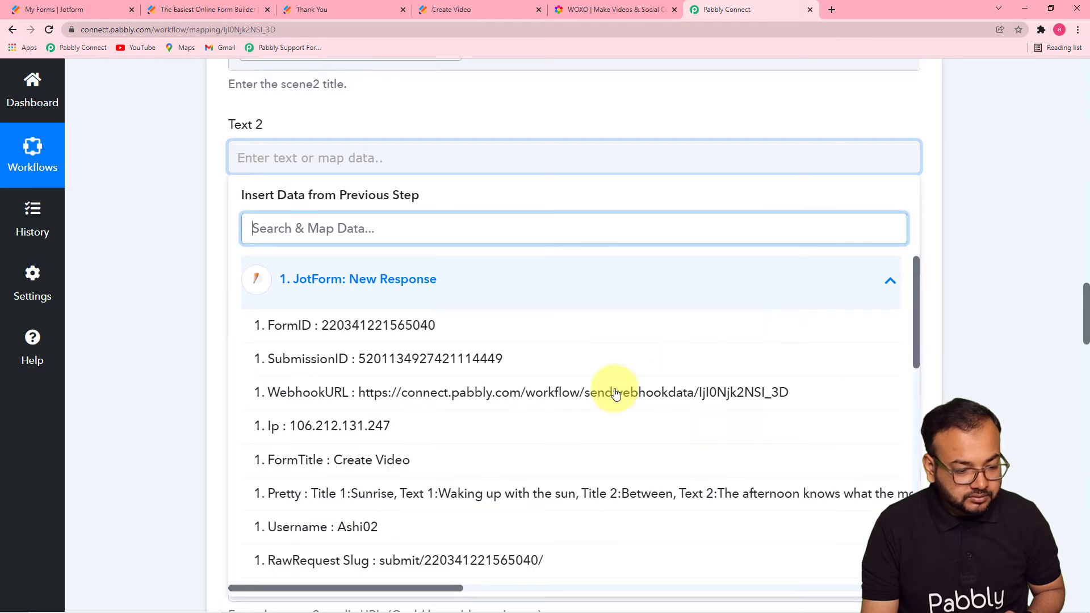
{"action": "scroll", "coordinate": [380, 531], "scroll_direction": "down", "scroll_amount": 2}
{"action": "scroll", "coordinate": [386, 530], "scroll_direction": "up", "scroll_amount": 2}
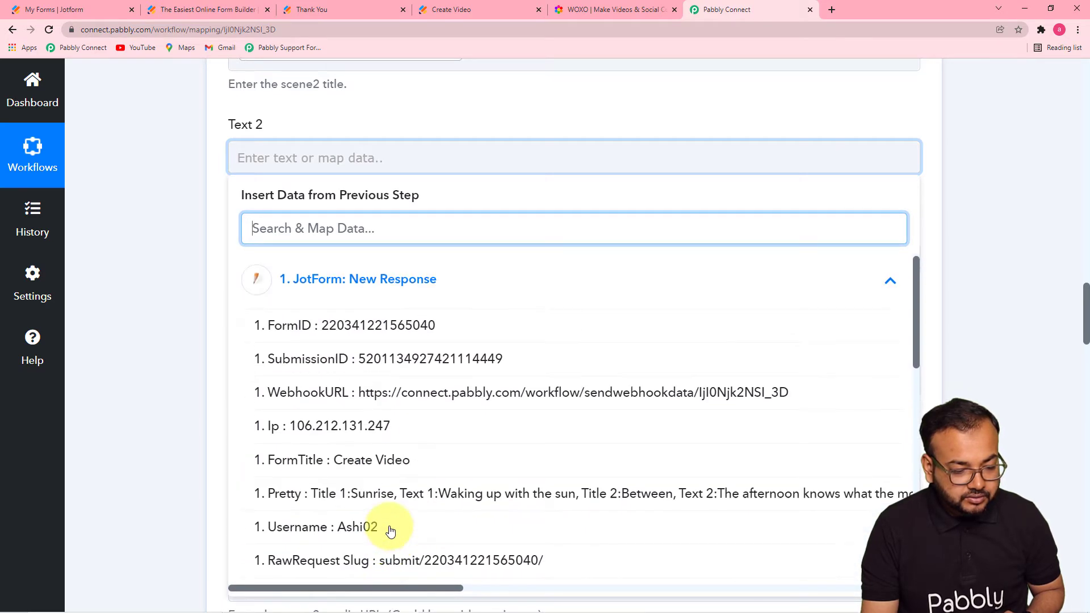
{"action": "scroll", "coordinate": [391, 531], "scroll_direction": "down", "scroll_amount": 2}
{"action": "left_click", "coordinate": [389, 546]}
{"action": "left_click", "coordinate": [169, 352]}
- Map the Media 2 field to RawRequest Image2 0, the second uploaded image's URL
{"action": "left_click", "coordinate": [388, 271]}
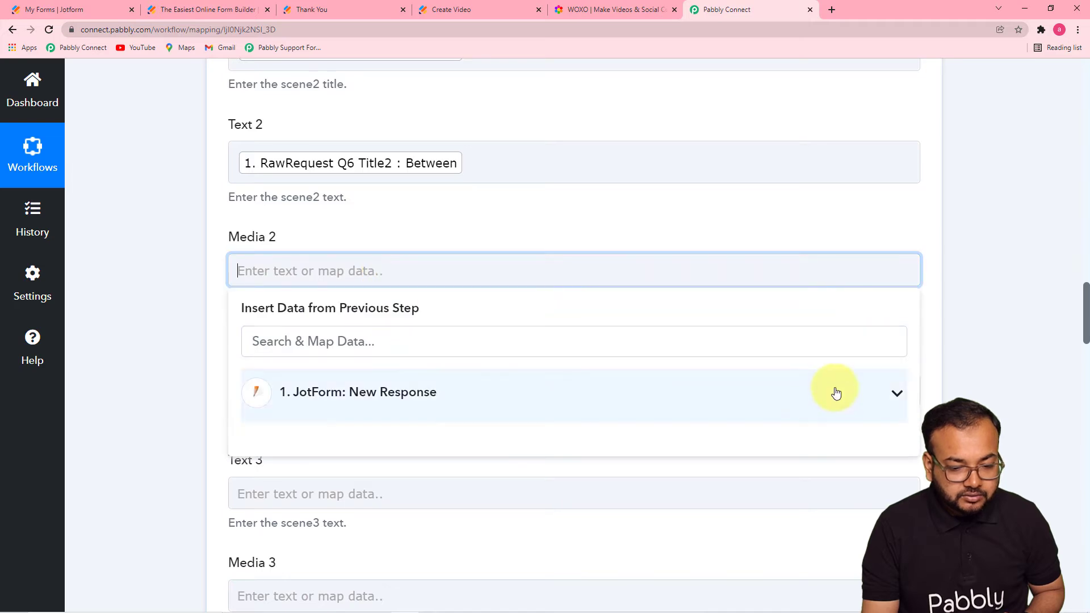
{"action": "left_click", "coordinate": [896, 394]}
{"action": "left_click_drag", "start_coordinate": [914, 404], "coordinate": [914, 514]}
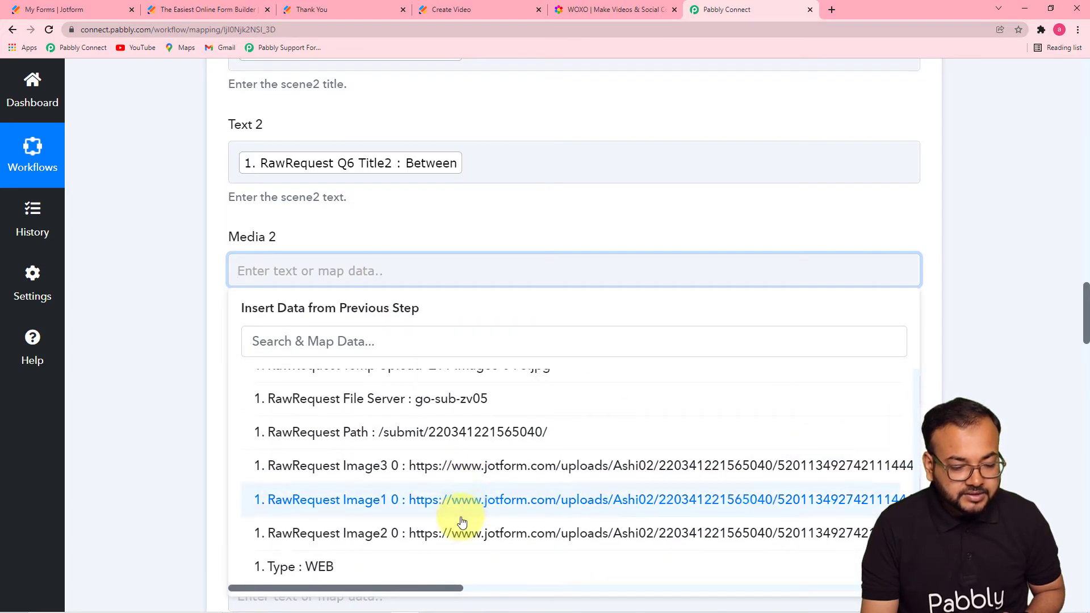
{"action": "left_click", "coordinate": [448, 534]}
{"action": "left_click", "coordinate": [174, 302]}
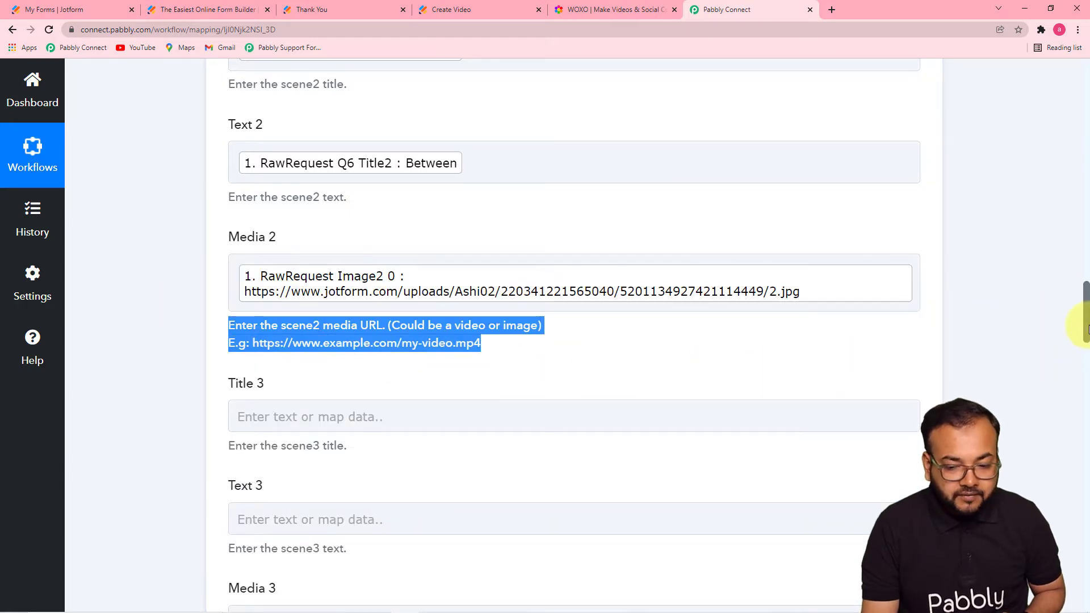
- Map Title 3 to RawRequest Q9 Title3, Text 3 to RawRequest Q10 Text3, and Media 3 to RawRequest Image3 0
{"action": "left_click_drag", "start_coordinate": [1086, 309], "coordinate": [1081, 343]}
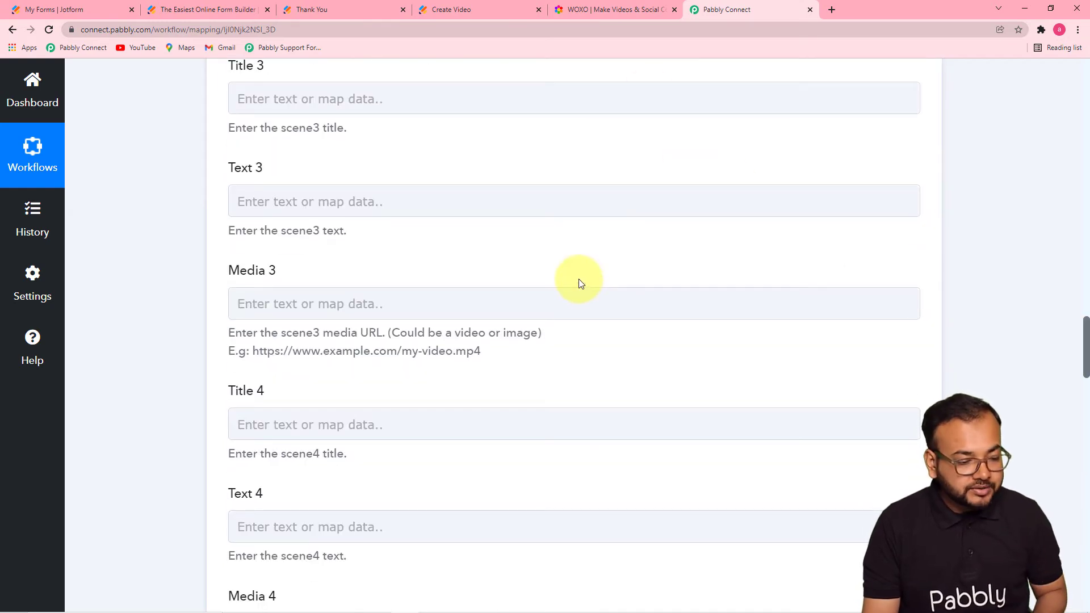
{"action": "scroll", "coordinate": [578, 278], "scroll_direction": "down", "scroll_amount": 2}
{"action": "scroll", "coordinate": [578, 278], "scroll_direction": "down", "scroll_amount": 5}
{"action": "left_click_drag", "start_coordinate": [1082, 376], "coordinate": [1086, 327]}
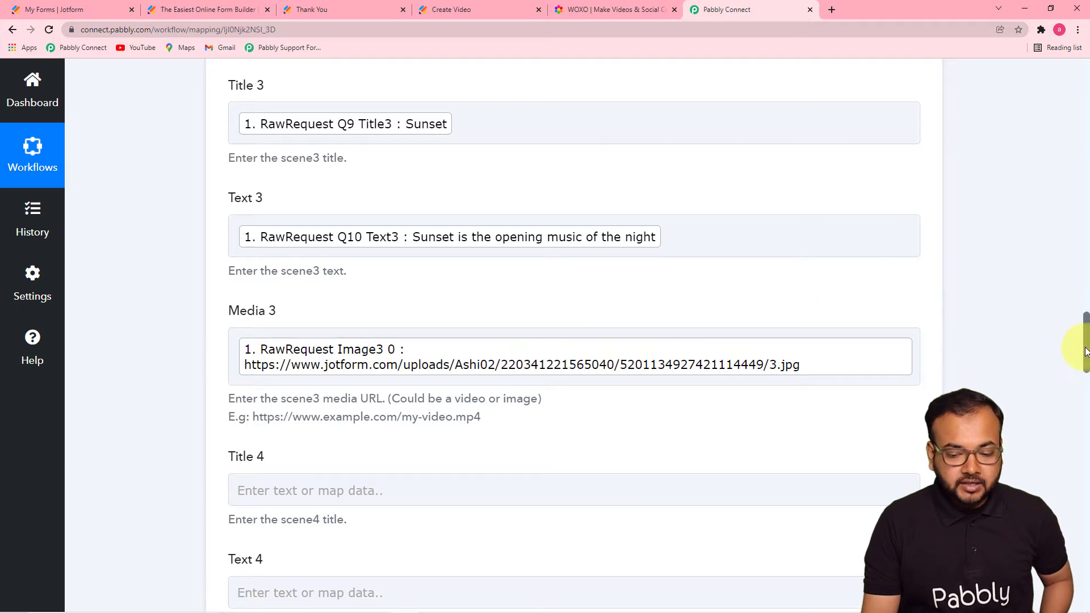
- Review the remaining optional WOXO fields, from video shape, brand logo and font settings to text style, transition, music URL and tag
{"action": "left_click_drag", "start_coordinate": [1086, 352], "coordinate": [1069, 453]}
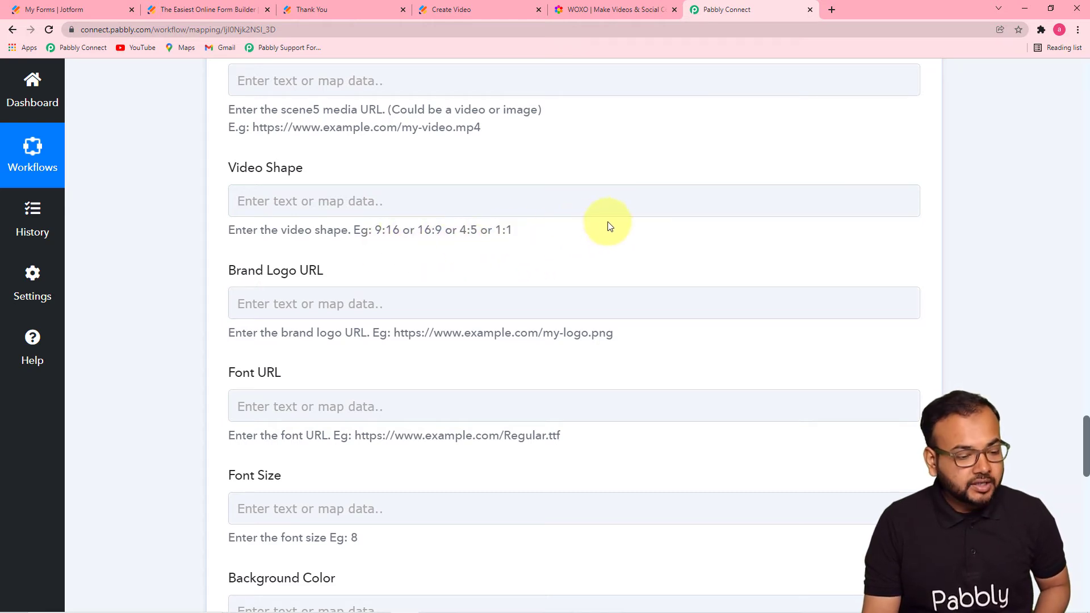
{"action": "scroll", "coordinate": [610, 226], "scroll_direction": "down", "scroll_amount": 1}
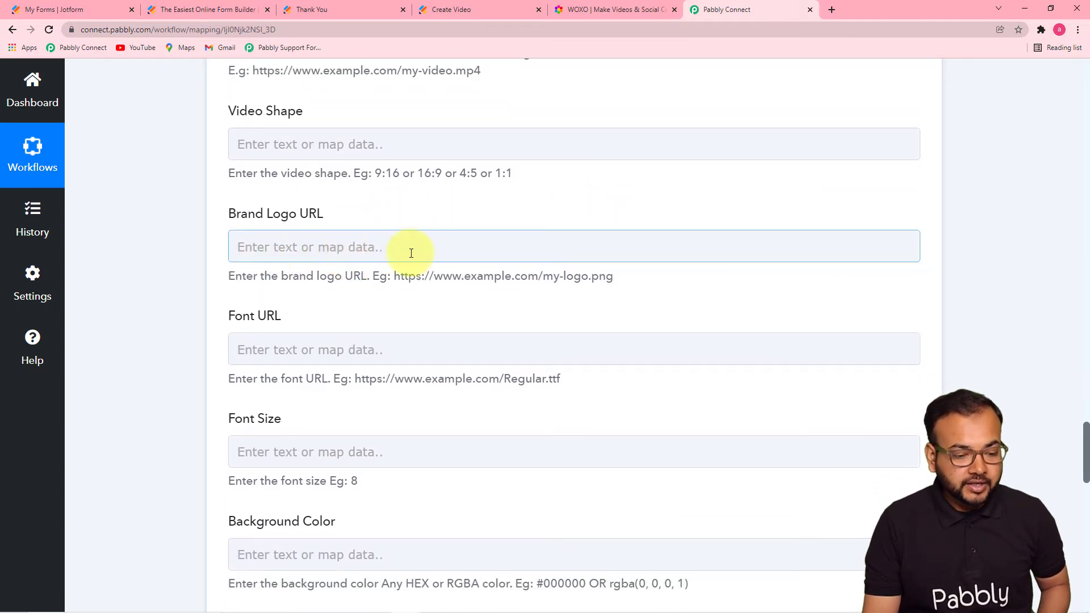
{"action": "scroll", "coordinate": [411, 291], "scroll_direction": "down", "scroll_amount": 1}
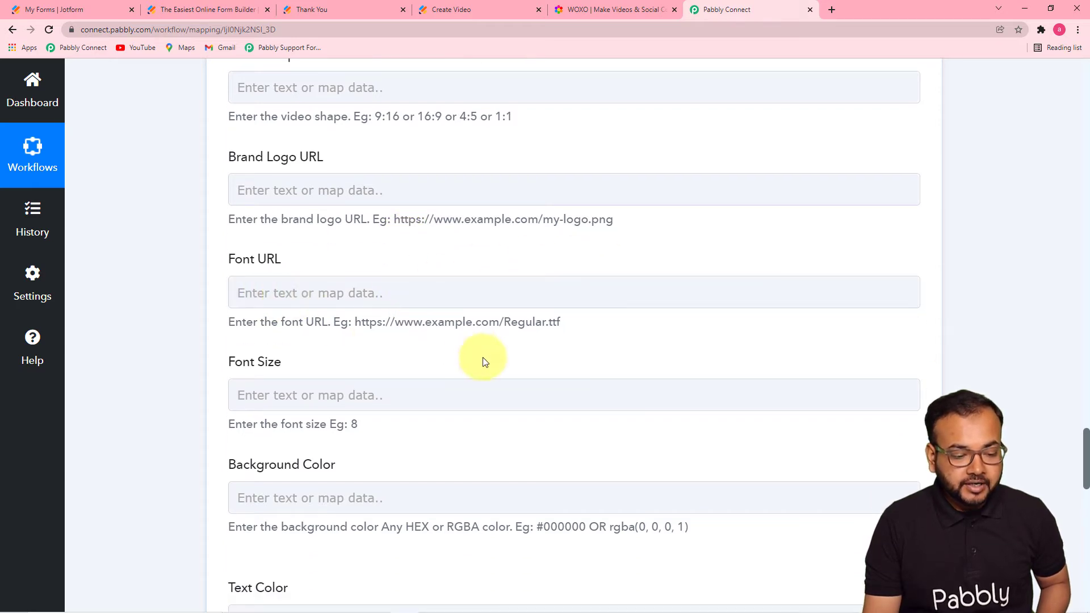
{"action": "left_click_drag", "start_coordinate": [1085, 437], "coordinate": [1081, 467]}
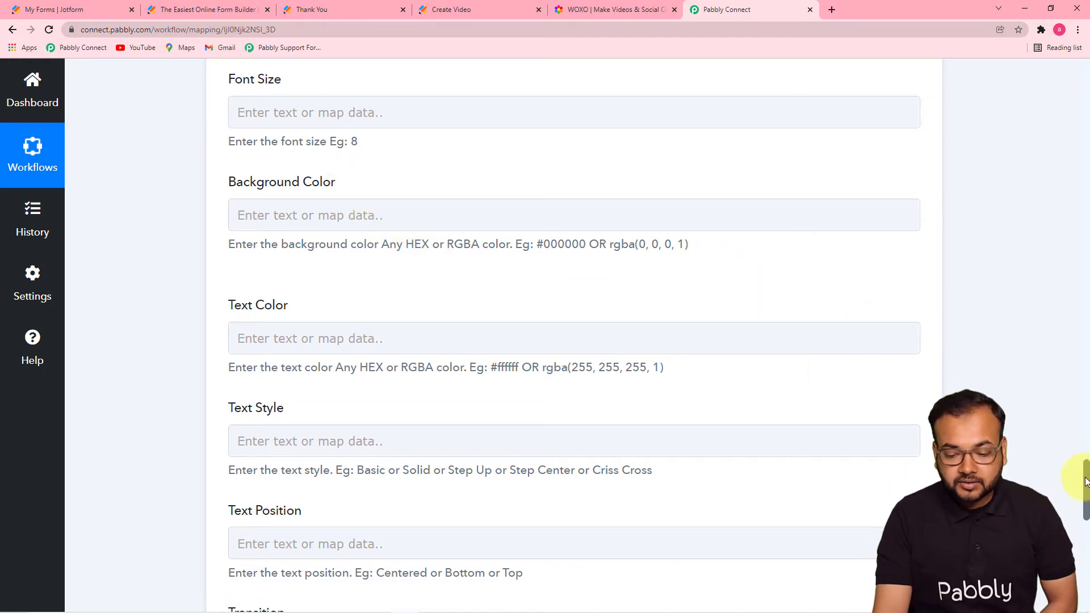
{"action": "left_click_drag", "start_coordinate": [1085, 471], "coordinate": [1085, 499]}
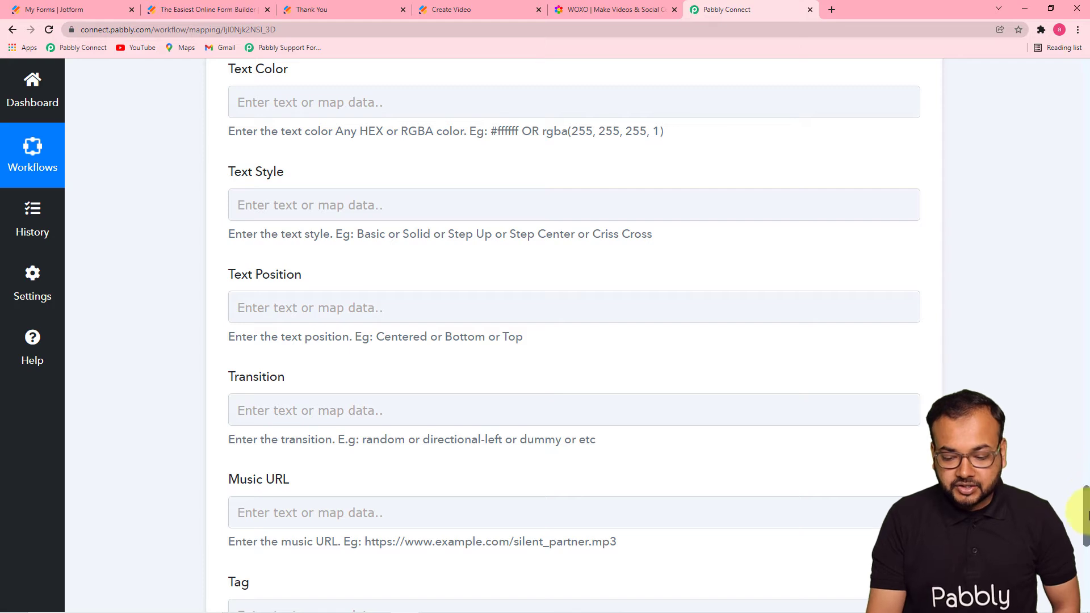
{"action": "left_click_drag", "start_coordinate": [1085, 510], "coordinate": [1086, 531]}
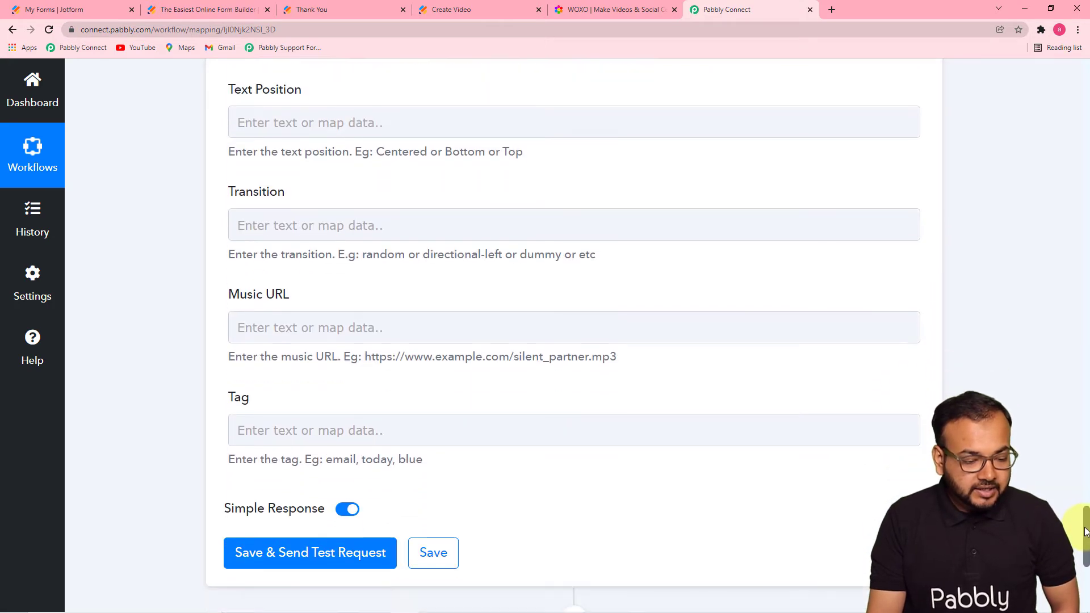
{"action": "left_click", "coordinate": [255, 328]}
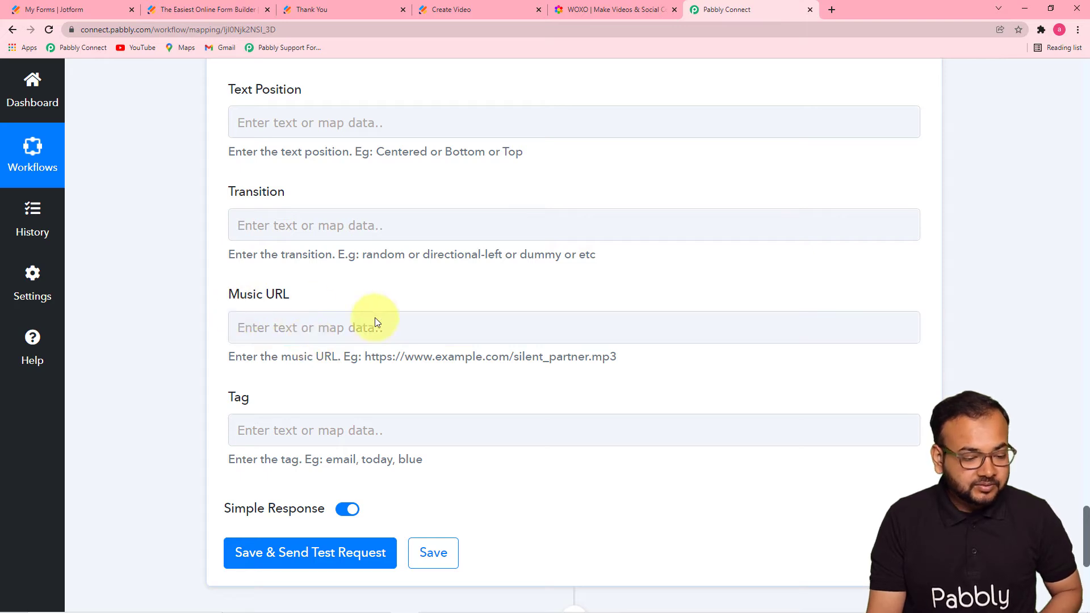
{"action": "scroll", "coordinate": [508, 382], "scroll_direction": "down", "scroll_amount": 1}
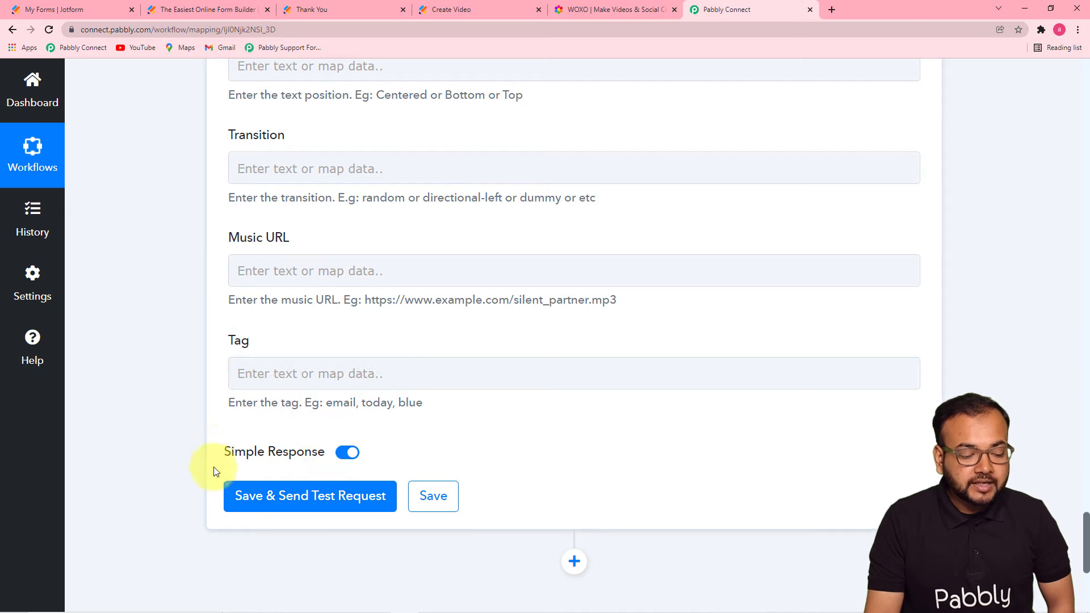
- Save the WOXO video action, send a test request and review the response received
{"action": "left_click", "coordinate": [286, 498]}
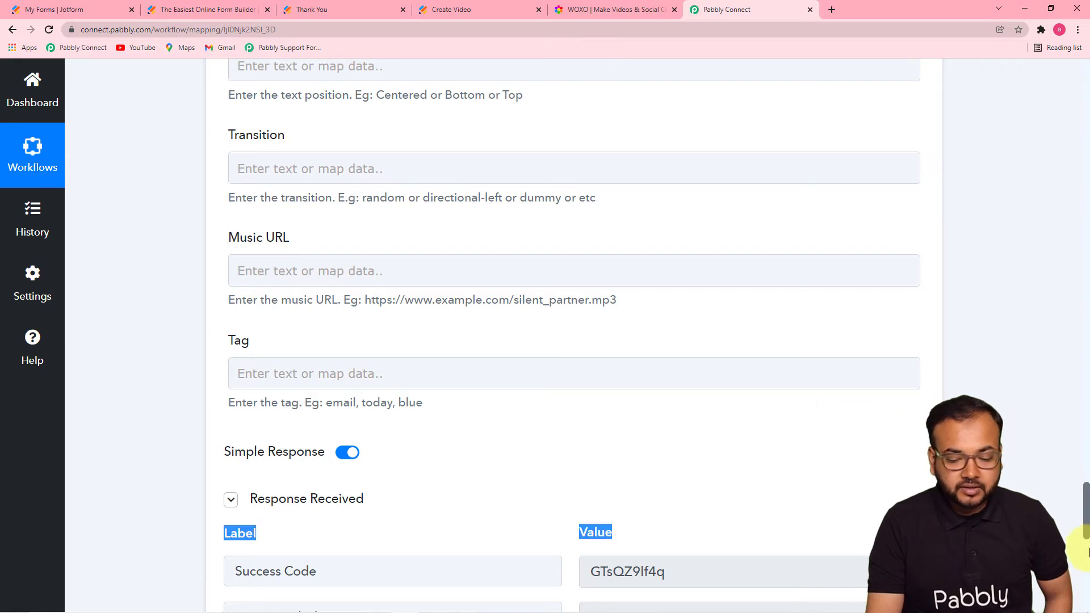
{"action": "left_click_drag", "start_coordinate": [1086, 497], "coordinate": [1086, 539]}
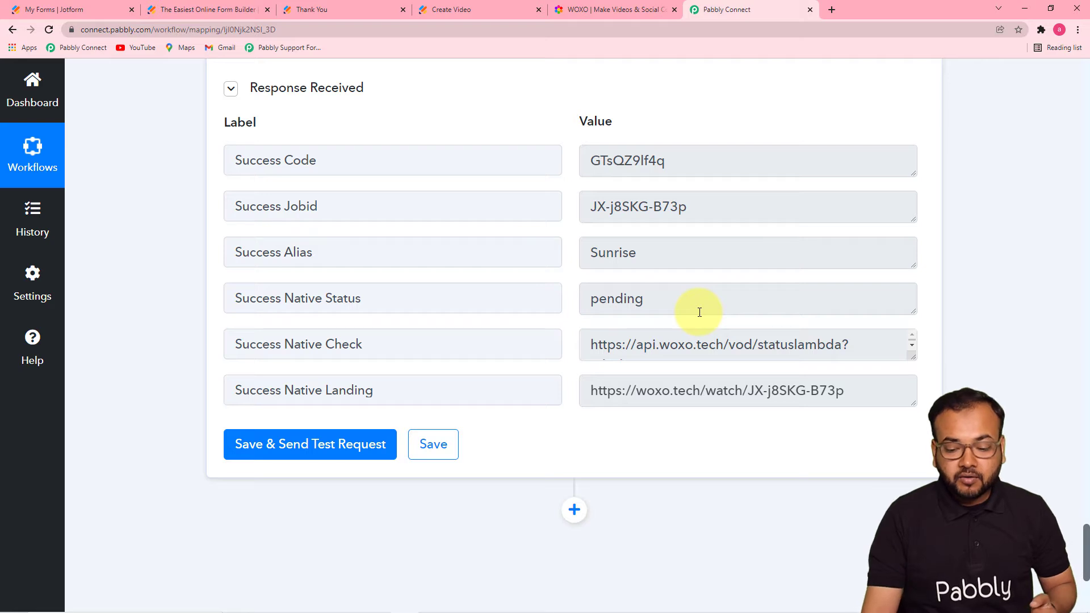
{"action": "scroll", "coordinate": [759, 370], "scroll_direction": "down", "scroll_amount": 2}
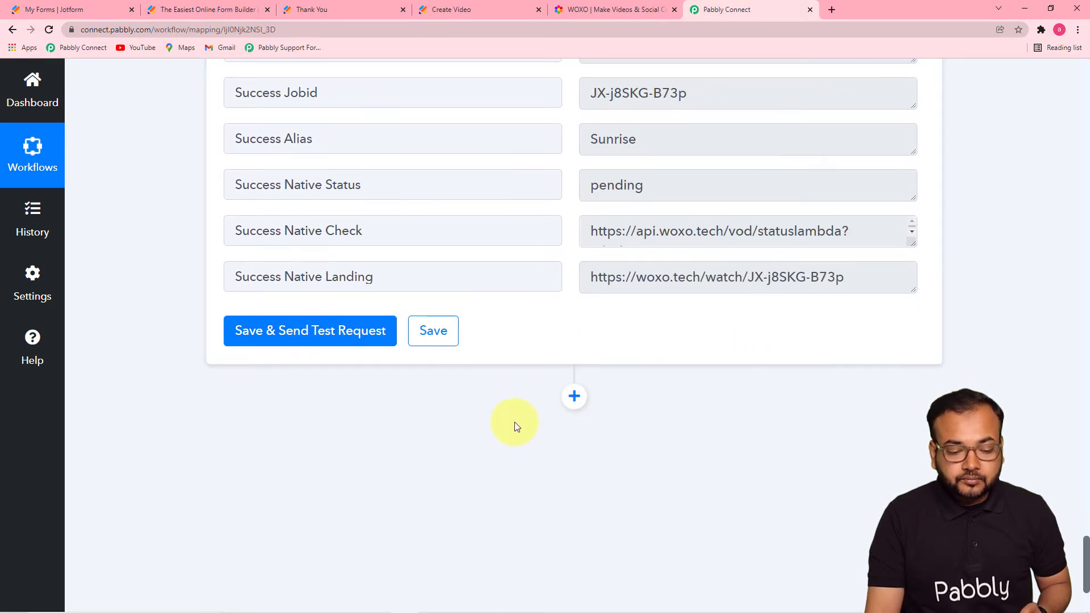
- Add a new action after the WOXO step and choose Delay by Pabbly as its app
{"action": "left_click", "coordinate": [577, 402]}
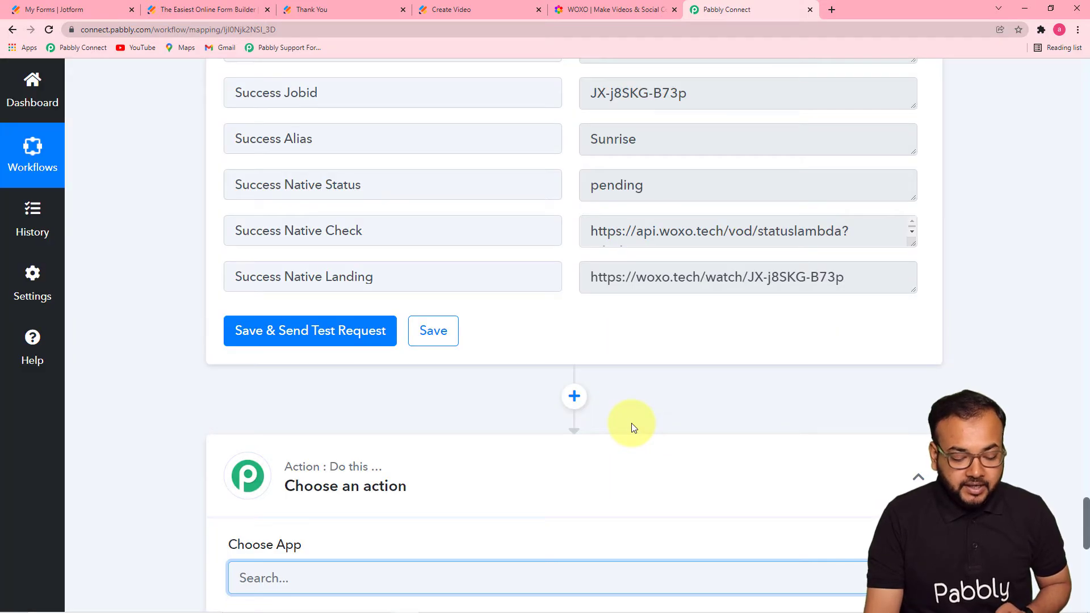
{"action": "mouse_move", "coordinate": [868, 484]}
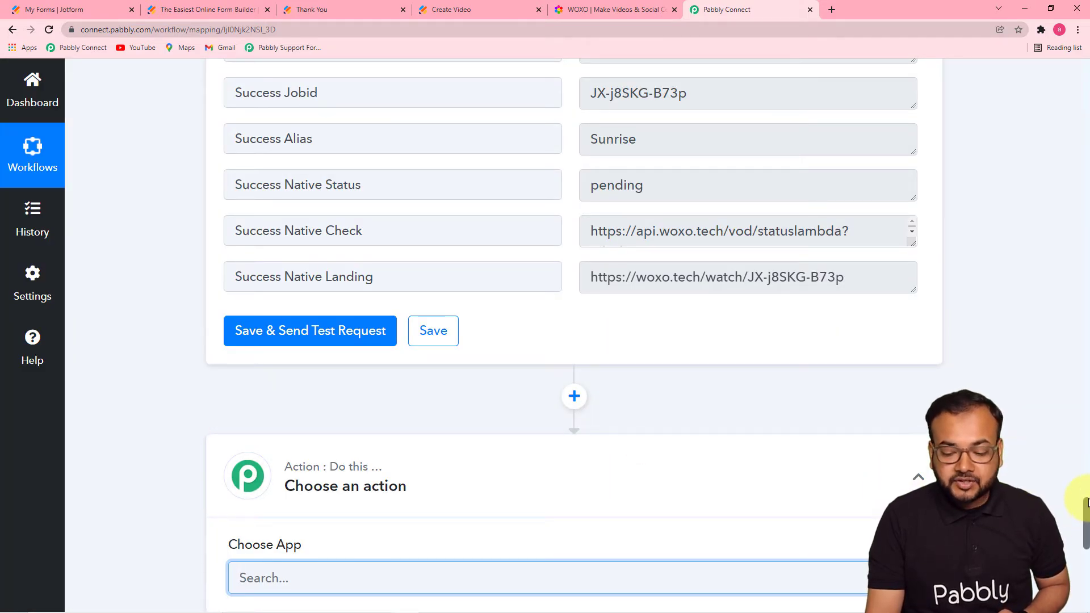
{"action": "left_click_drag", "start_coordinate": [1085, 507], "coordinate": [1085, 540]}
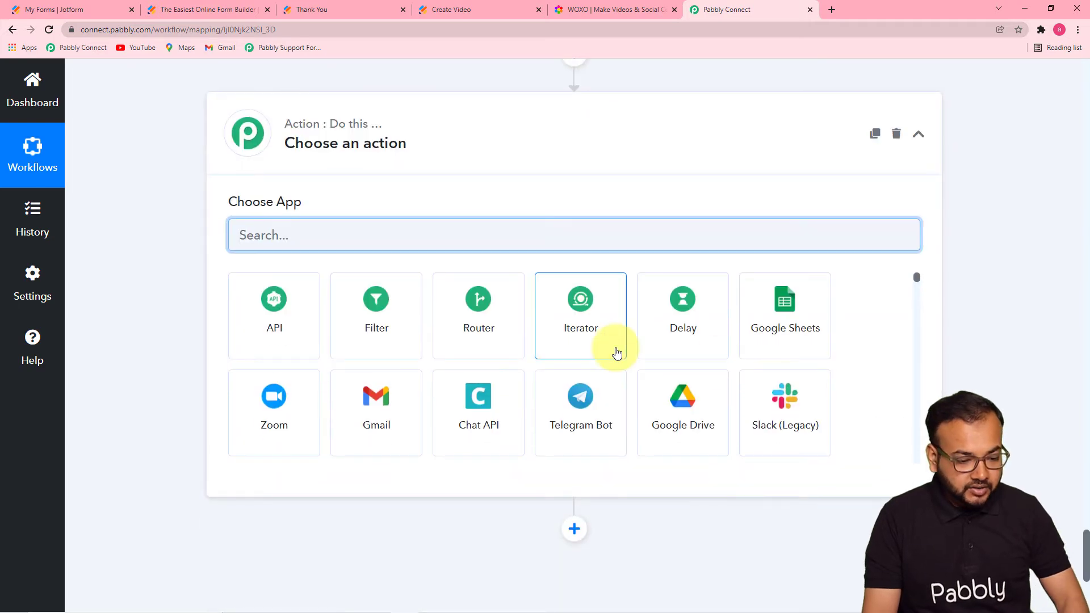
{"action": "left_click", "coordinate": [689, 331]}
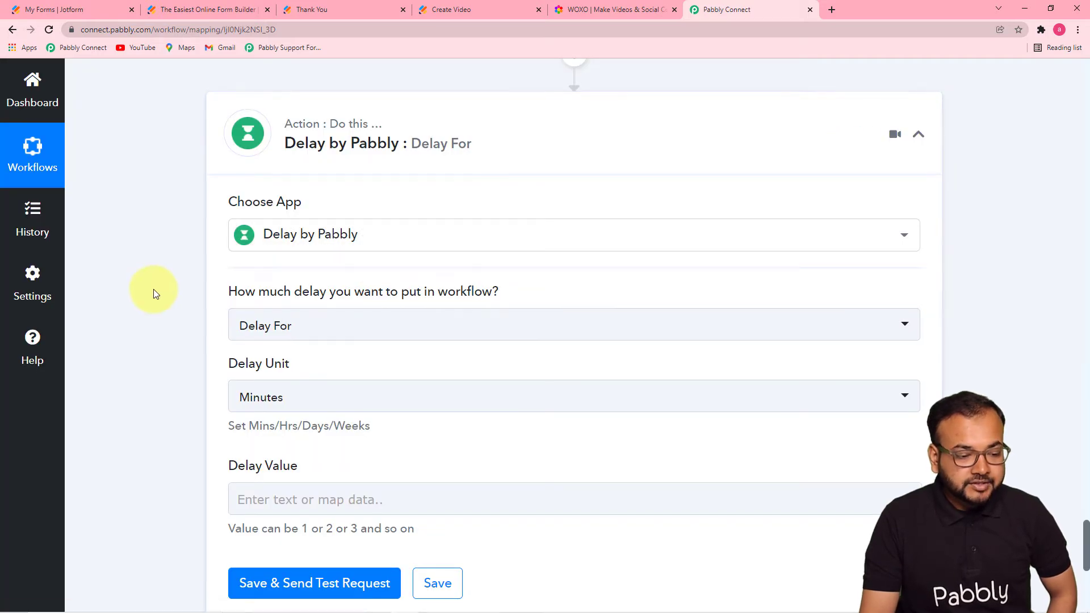
- Configure the delay as Delay For with Minutes as the unit and a value of 5
{"action": "scroll", "coordinate": [154, 288], "scroll_direction": "down", "scroll_amount": 5}
{"action": "scroll", "coordinate": [155, 288], "scroll_direction": "up", "scroll_amount": 4}
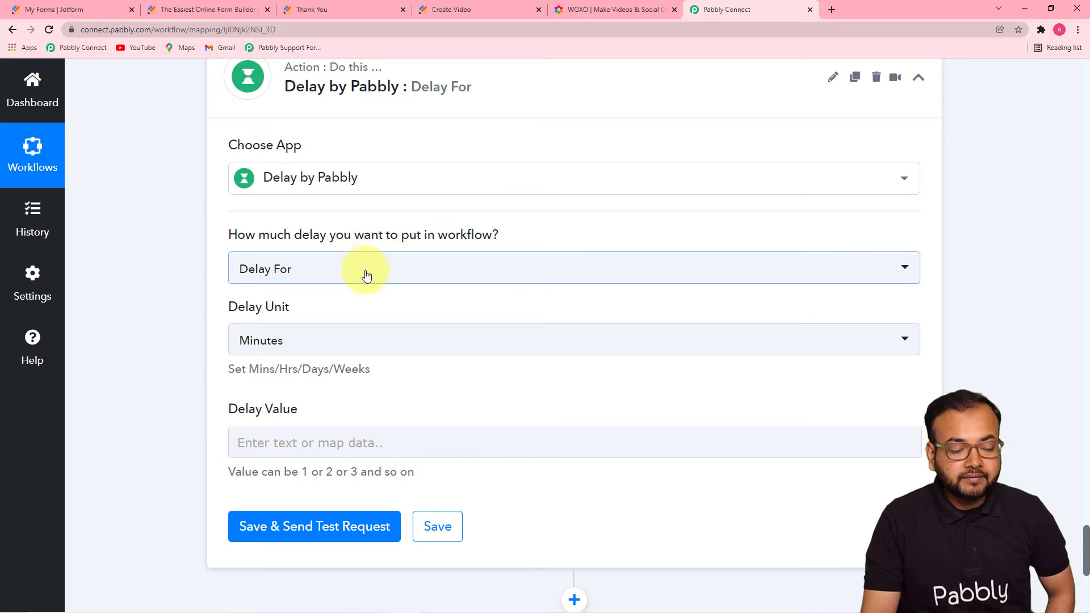
{"action": "left_click", "coordinate": [306, 278]}
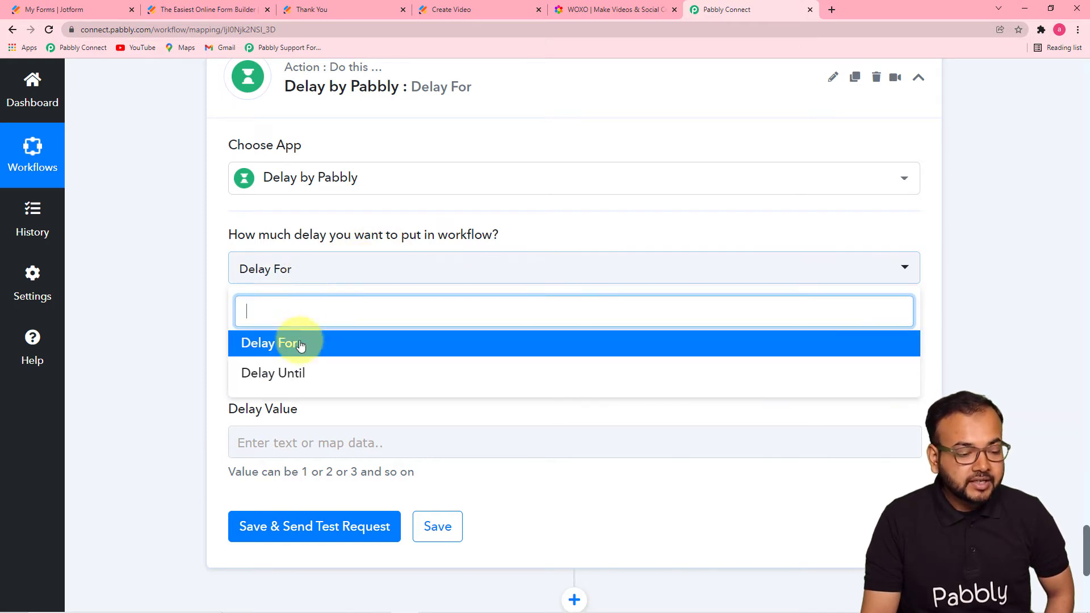
{"action": "left_click", "coordinate": [284, 349]}
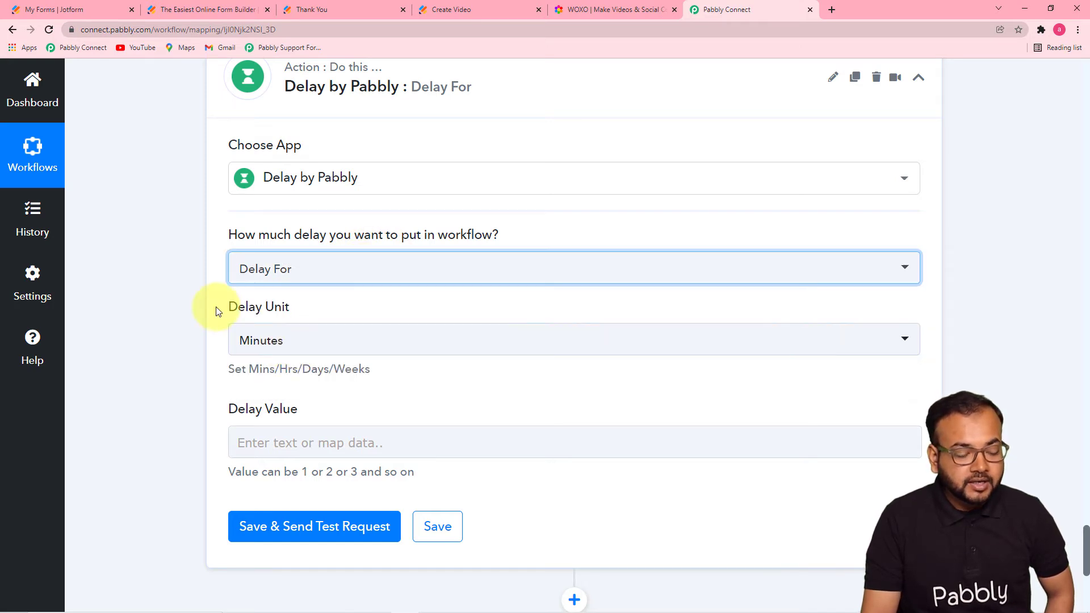
{"action": "scroll", "coordinate": [299, 382], "scroll_direction": "down", "scroll_amount": 3}
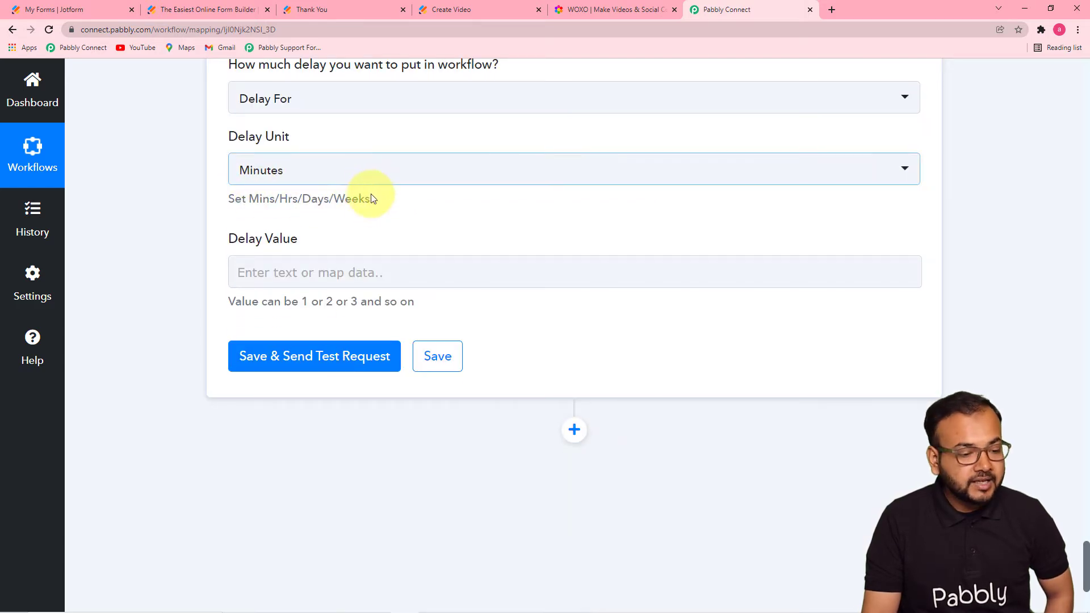
{"action": "left_click", "coordinate": [362, 181]}
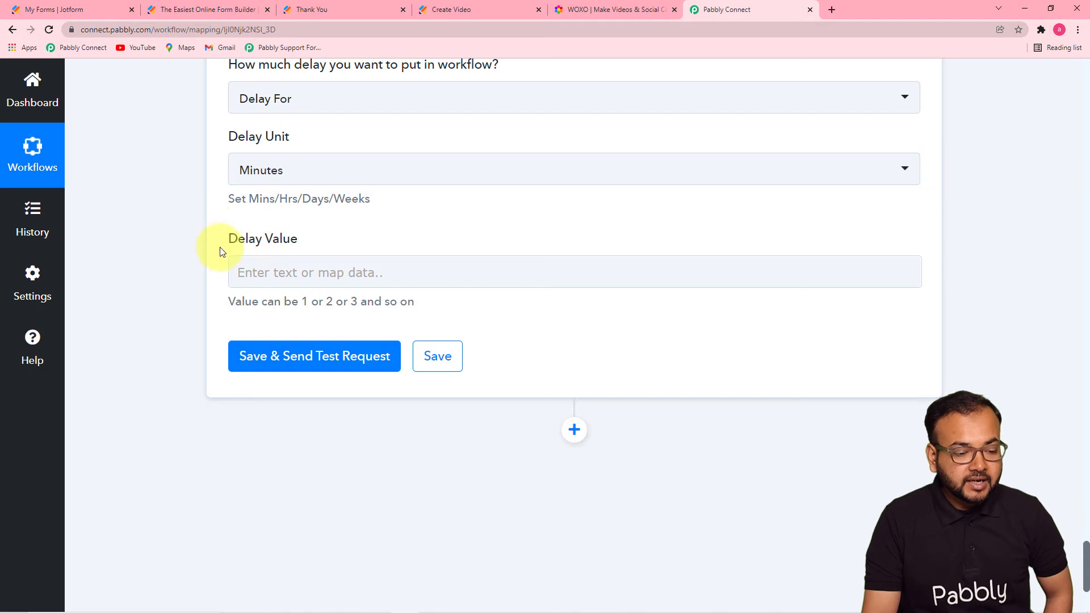
{"action": "left_click", "coordinate": [326, 267]}
{"action": "type", "text": "5"}
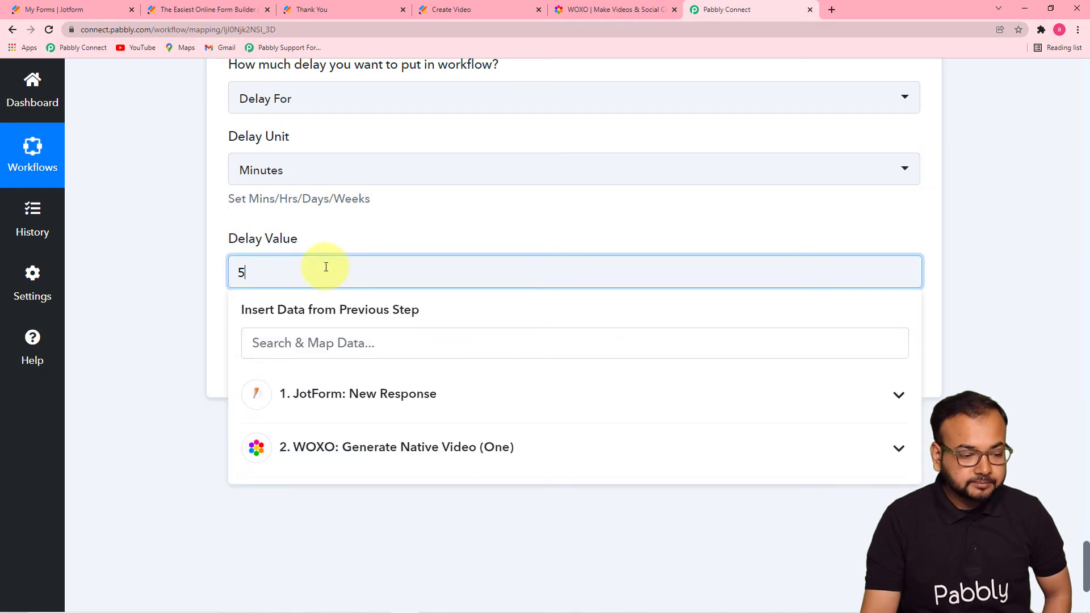
{"action": "left_click", "coordinate": [166, 216]}
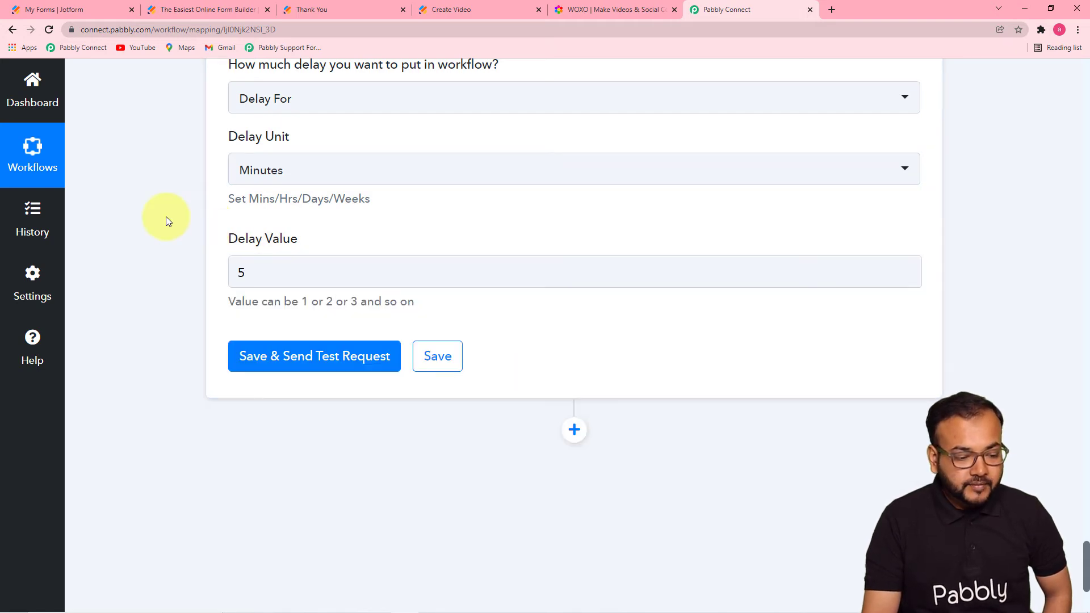
- Save the delay action, send a test request, and review its response along with the WOXO response
{"action": "left_click", "coordinate": [303, 358]}
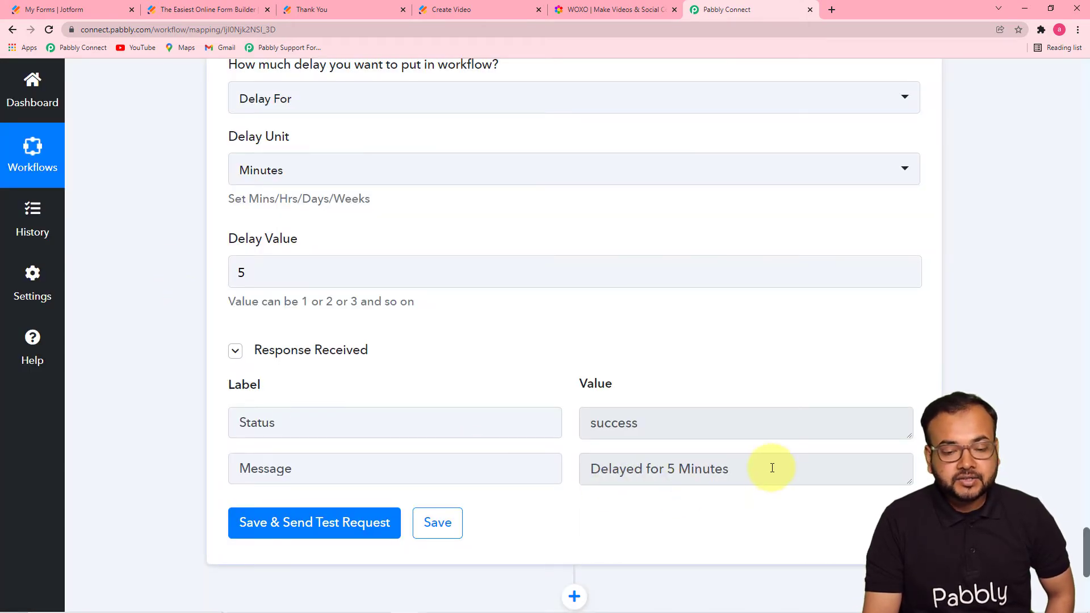
{"action": "left_click_drag", "start_coordinate": [1080, 523], "coordinate": [1072, 474]}
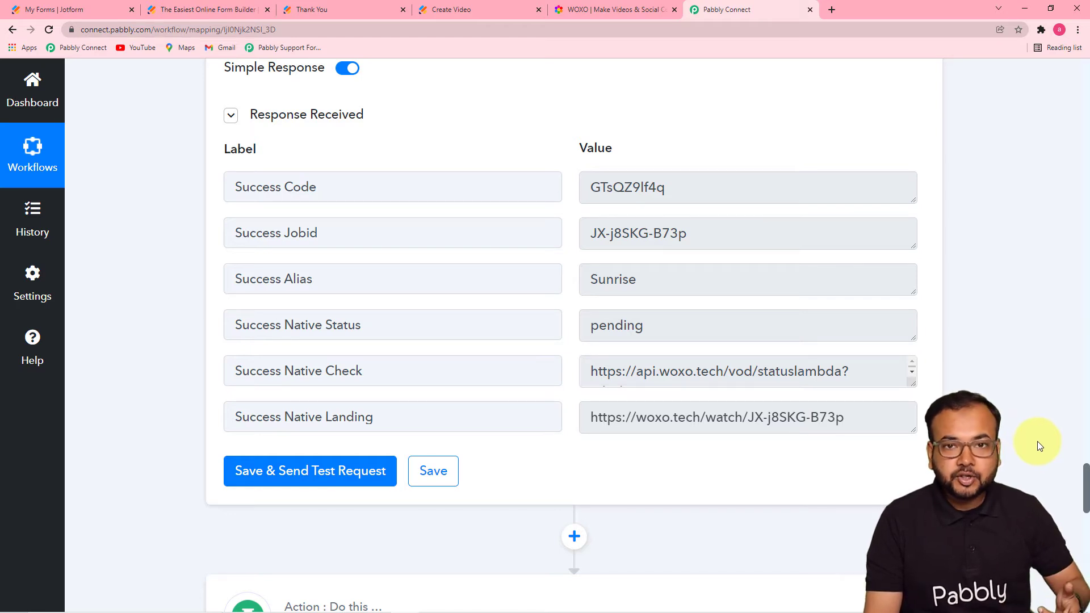
{"action": "left_click_drag", "start_coordinate": [1084, 469], "coordinate": [1086, 561]}
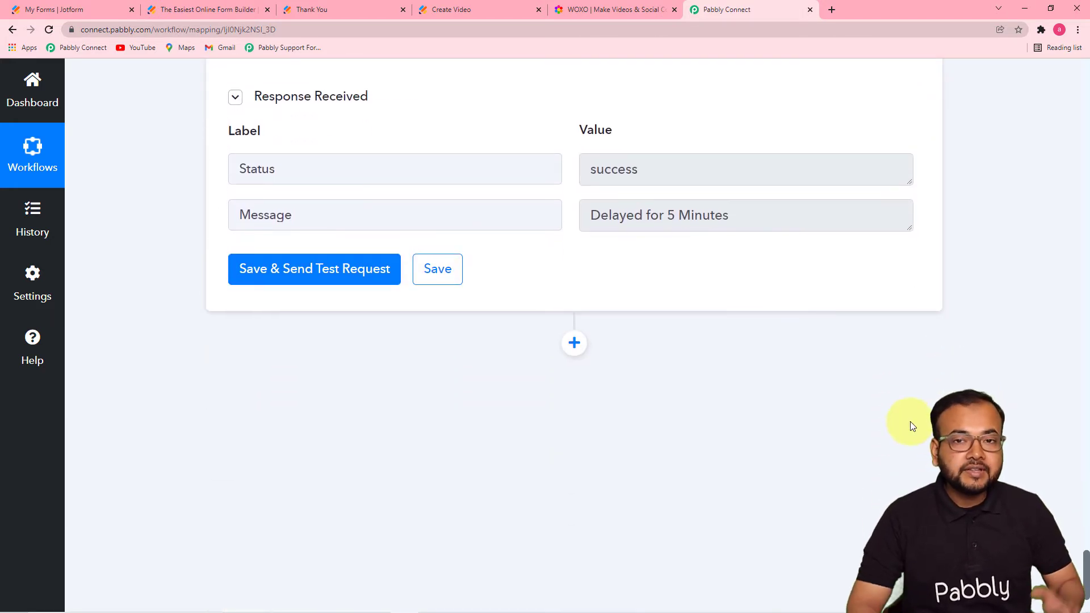